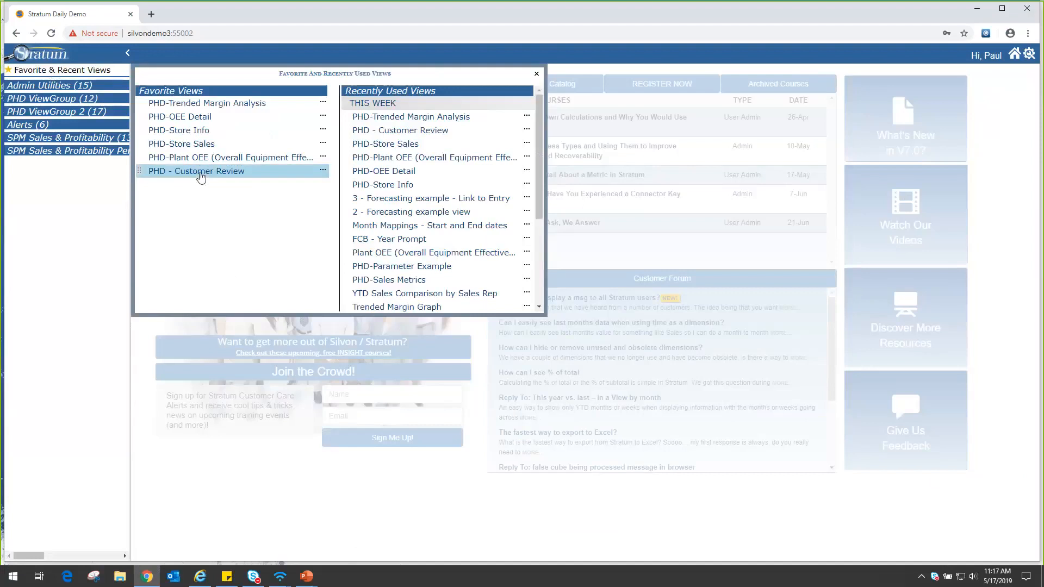
Run the PHD - Customer Review view for the customer GoodFoods -- Western.
{"action": "left_click", "coordinate": [199, 174]}
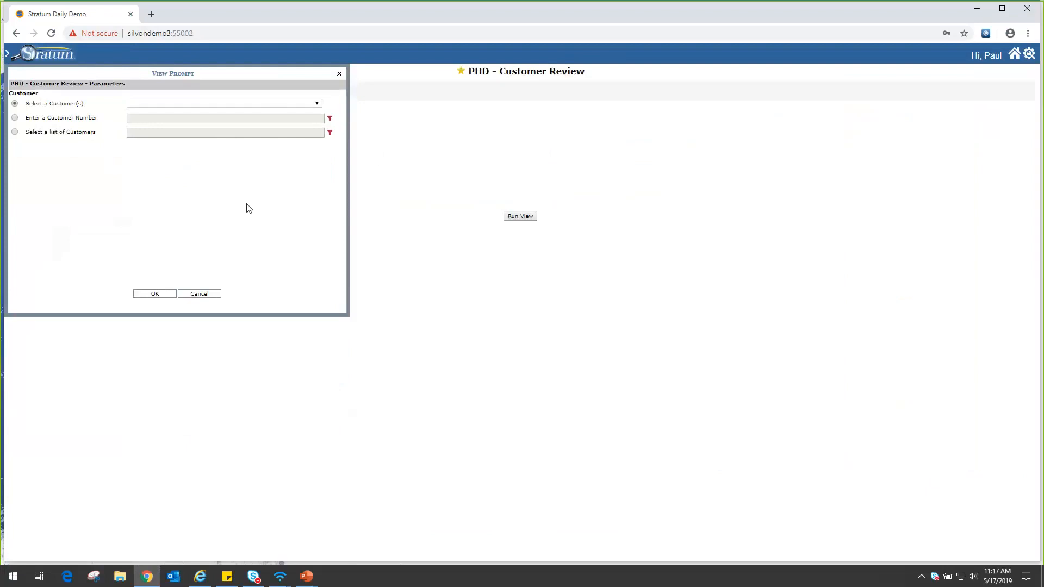
{"action": "left_click", "coordinate": [317, 104]}
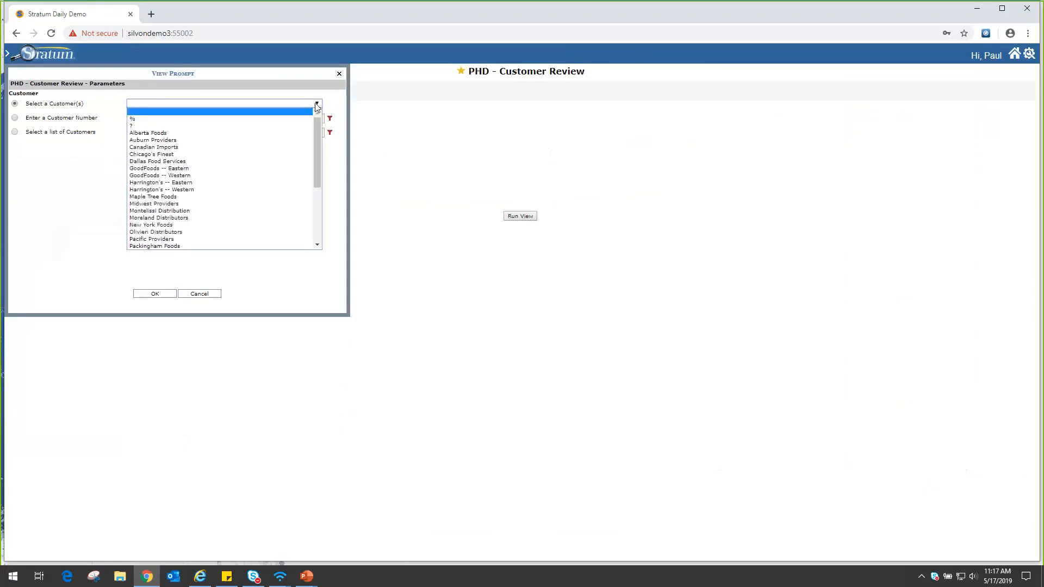
{"action": "left_click", "coordinate": [153, 176]}
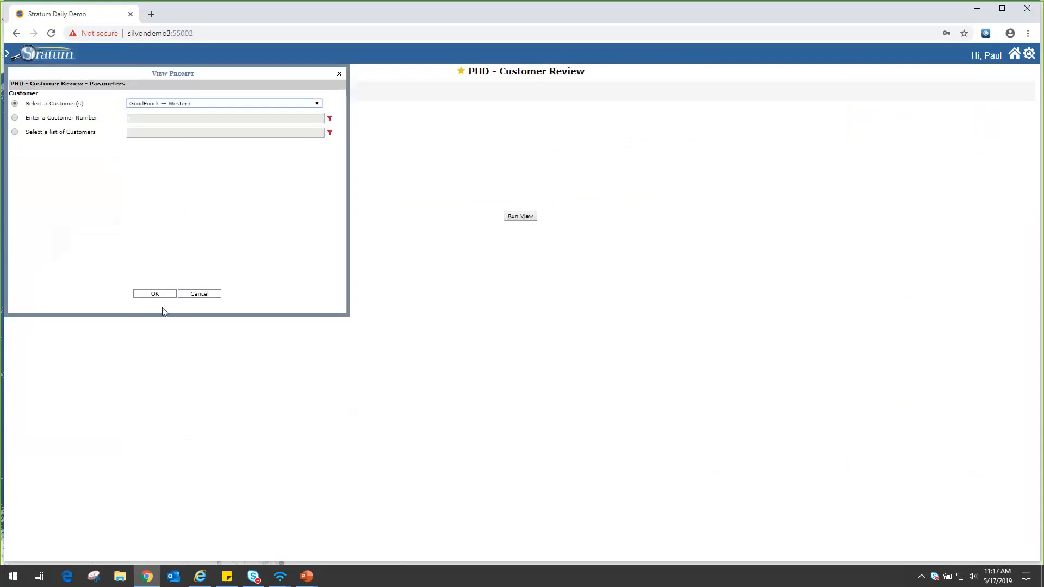
{"action": "left_click", "coordinate": [155, 294]}
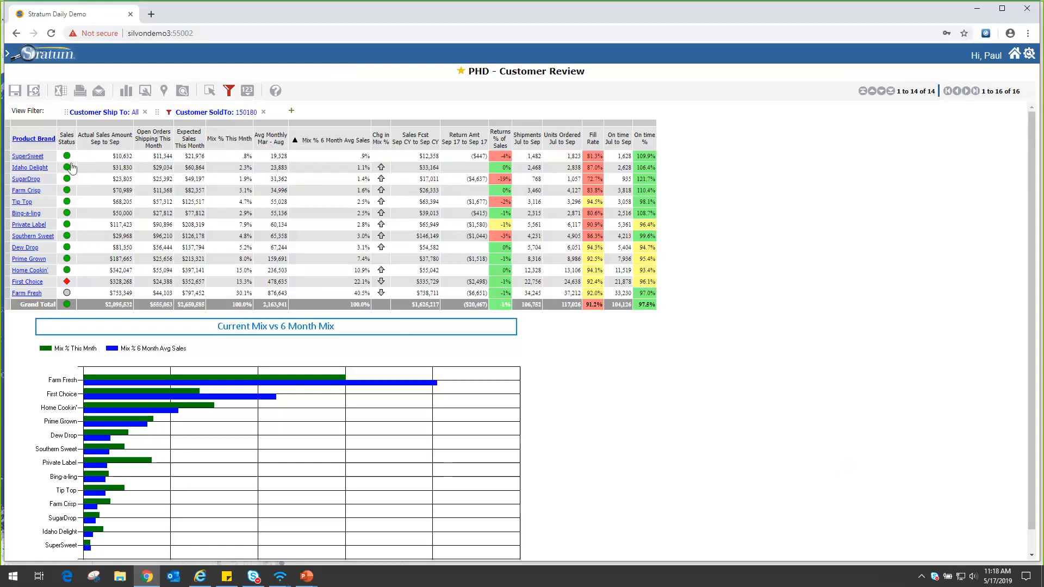
Open the linked Trended Margin Analysis from SuperSweet's Sales Status and detach it into its own browser window.
{"action": "mouse_move", "coordinate": [68, 159]}
{"action": "mouse_move", "coordinate": [68, 286]}
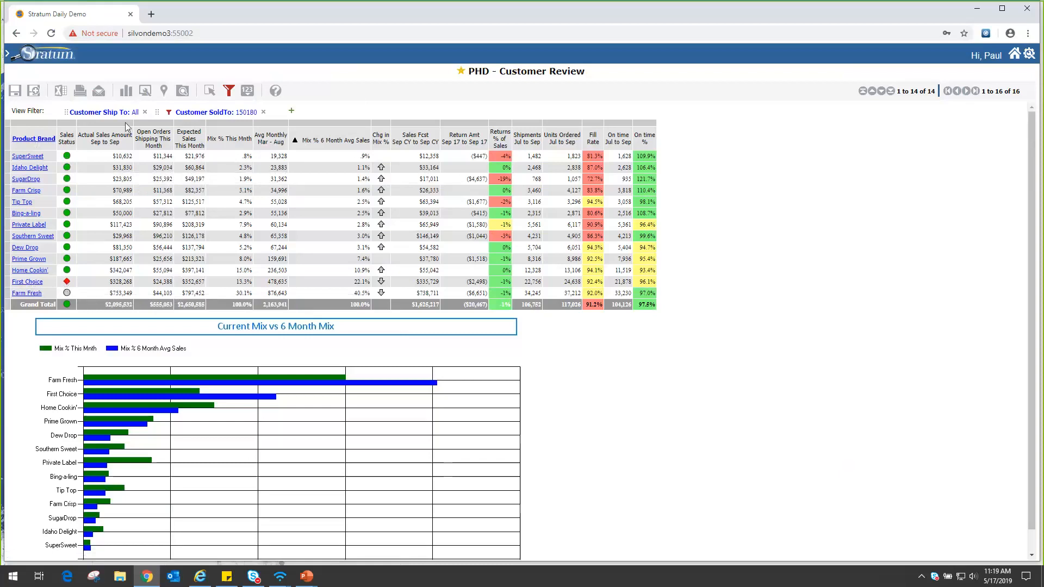
{"action": "left_click", "coordinate": [67, 158]}
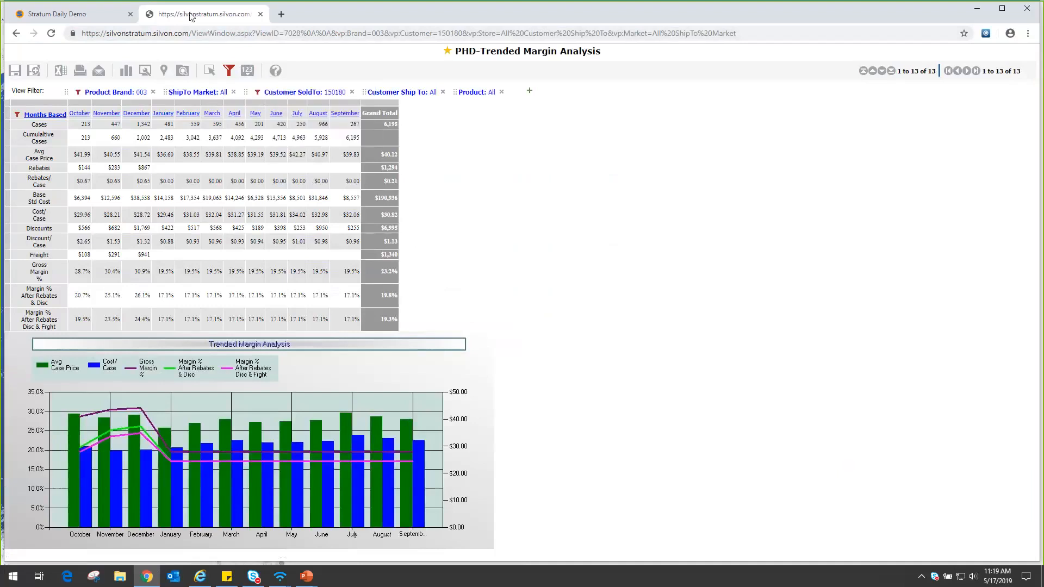
{"action": "mouse_move", "coordinate": [190, 14]}
{"action": "left_mouse_down"}
{"action": "mouse_move", "coordinate": [286, 152]}
{"action": "mouse_move", "coordinate": [185, 11]}
{"action": "left_mouse_up"}
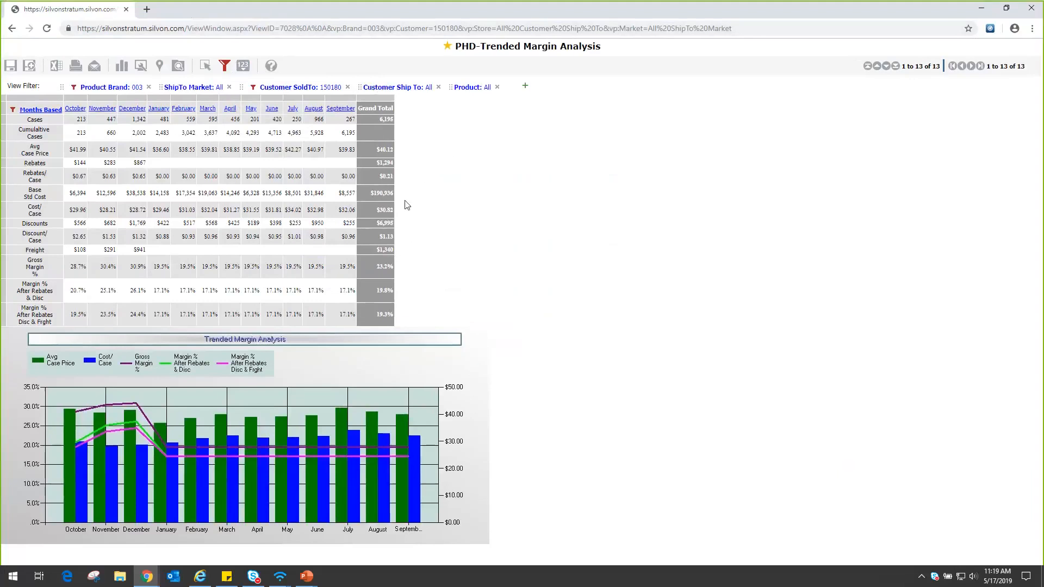
{"action": "left_click_drag", "start_coordinate": [203, 12], "coordinate": [469, 122]}
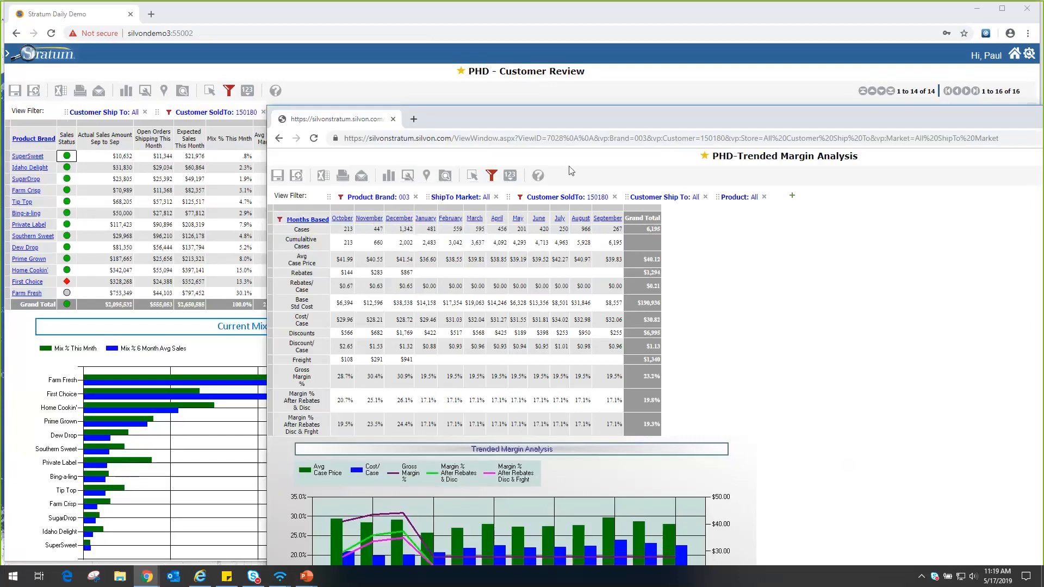
Reposition the Trended Margin Analysis window to compare its filters with the Customer Review view, and return to Customer Review.
{"action": "left_click_drag", "start_coordinate": [530, 119], "coordinate": [399, 46]}
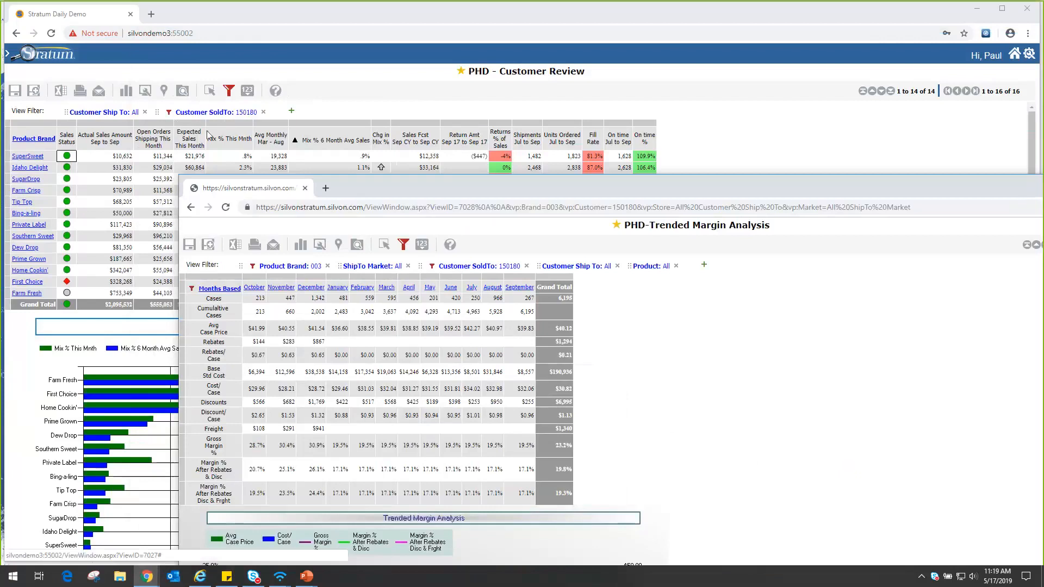
{"action": "mouse_move", "coordinate": [203, 118]}
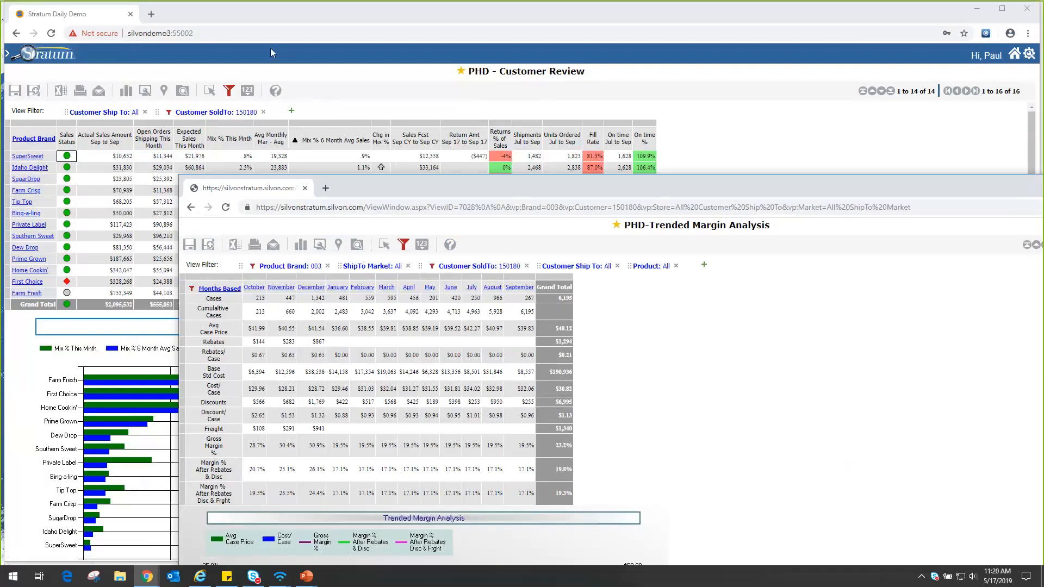
{"action": "left_click_drag", "start_coordinate": [389, 190], "coordinate": [271, 49]}
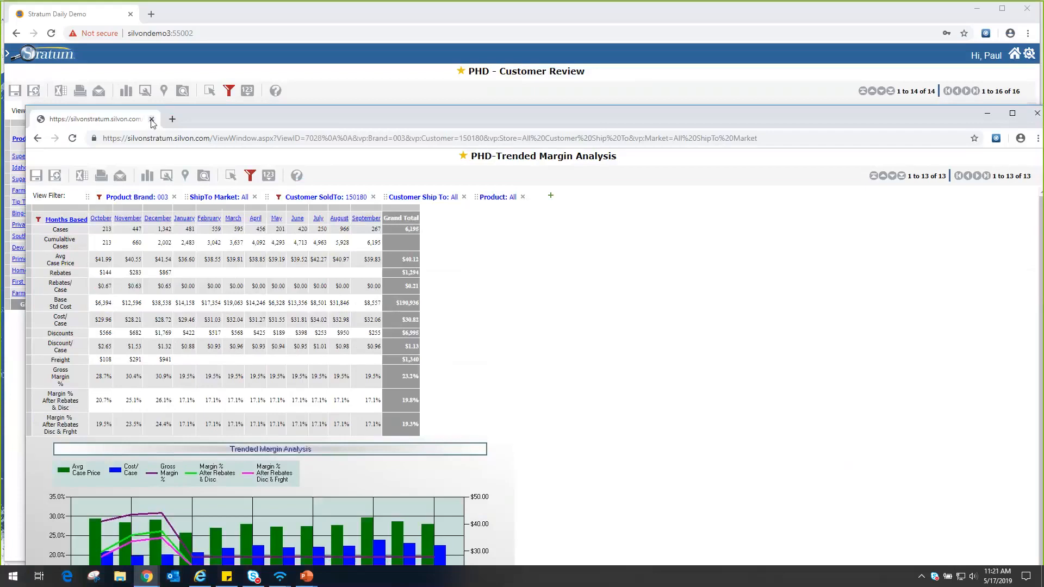
{"action": "left_click", "coordinate": [152, 120]}
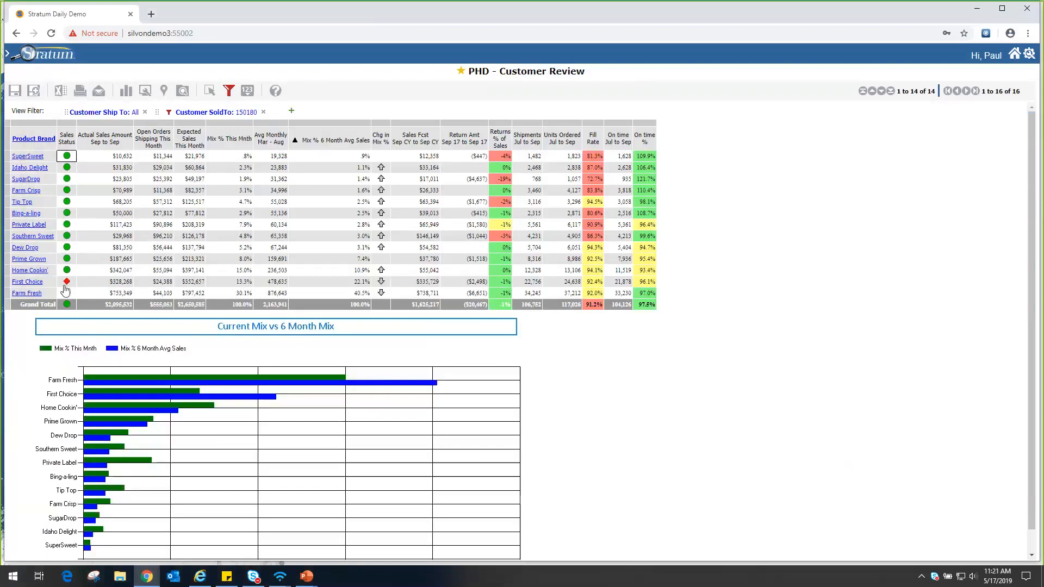
View the linked Trended Margin Analysis from First Choice's Sales Status, and close its browser tab.
{"action": "mouse_move", "coordinate": [67, 285]}
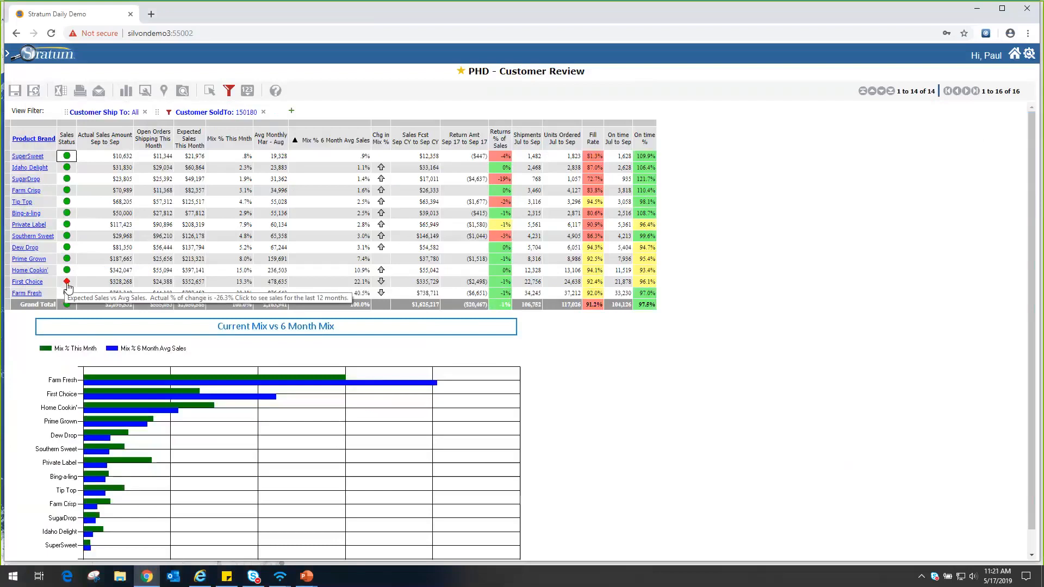
{"action": "left_click", "coordinate": [67, 282]}
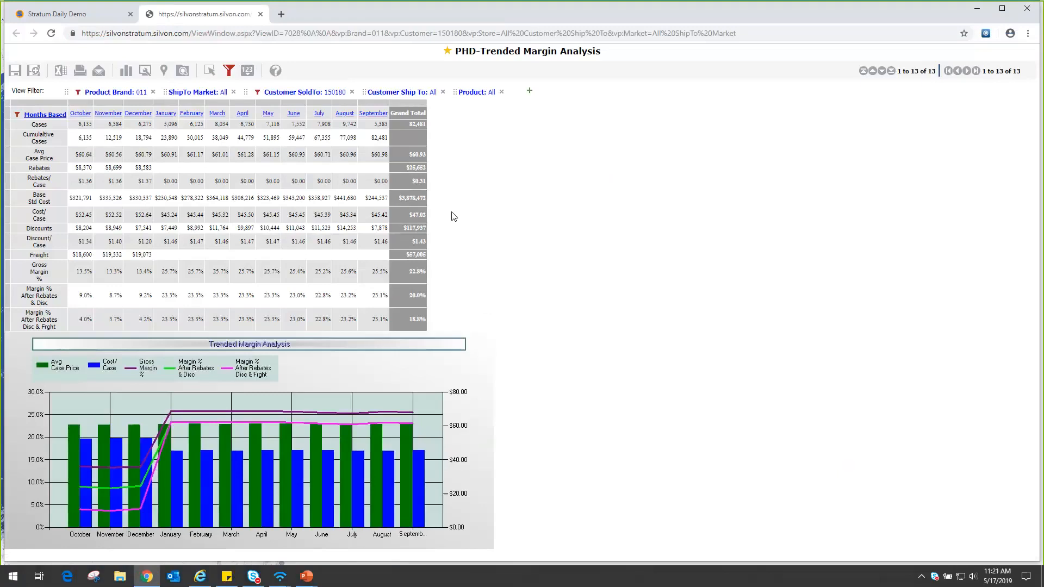
{"action": "left_click", "coordinate": [260, 14]}
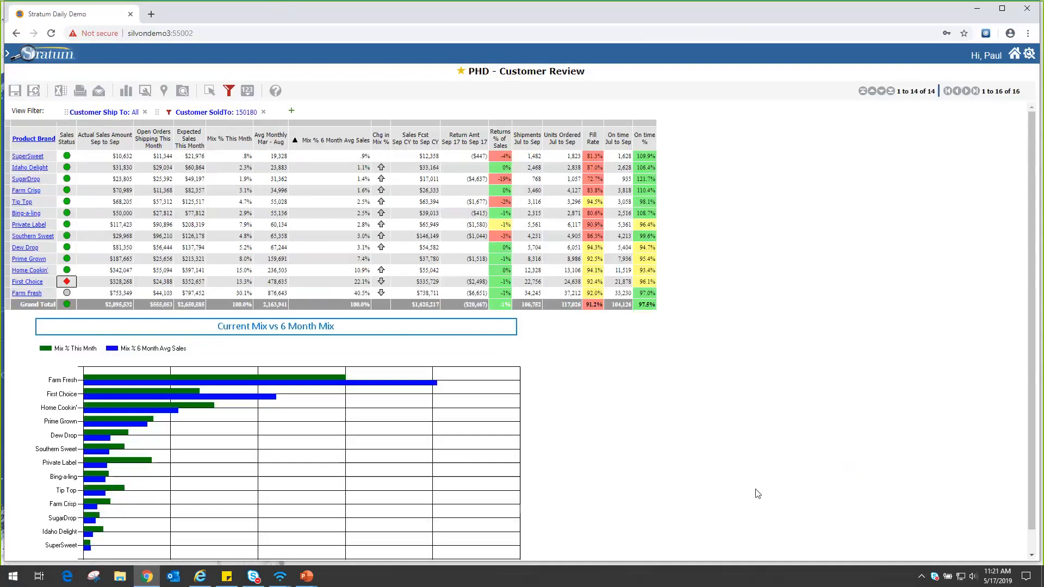
Show the View Explorer and display the Sales Status measure item's properties in a taller and wider pane.
{"action": "left_click", "coordinate": [182, 91]}
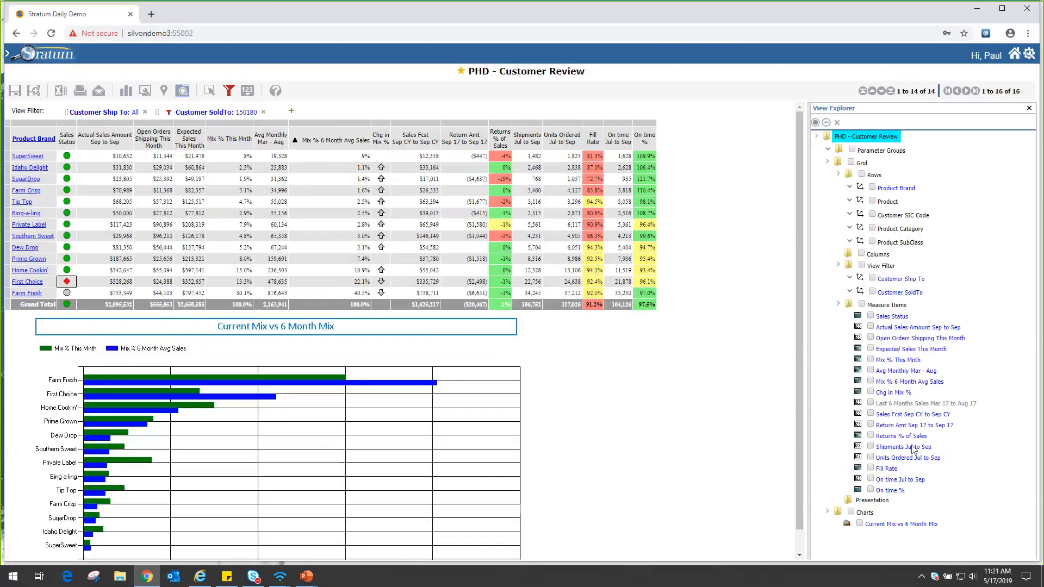
{"action": "left_click", "coordinate": [891, 316]}
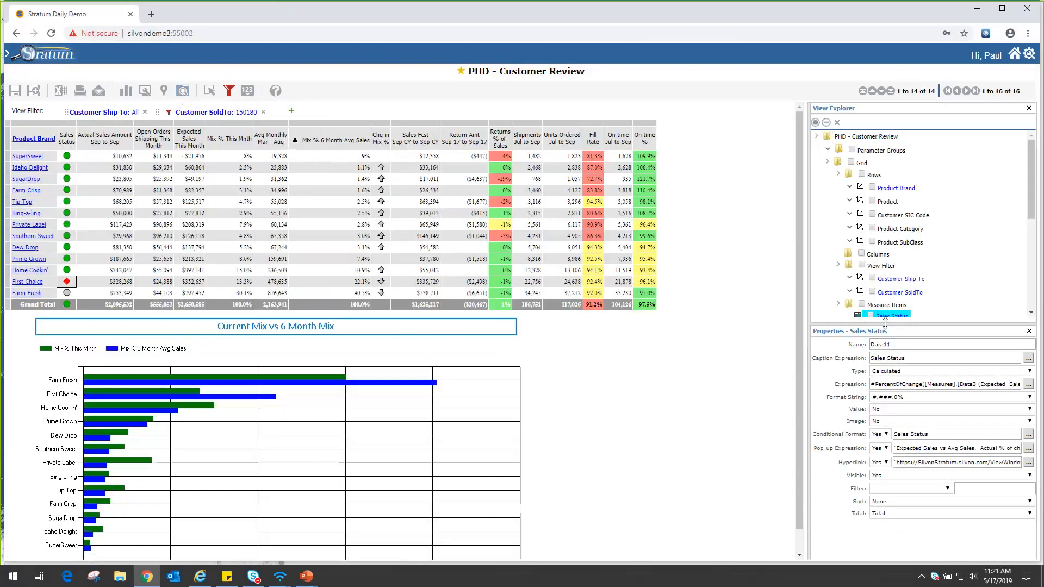
{"action": "left_click_drag", "start_coordinate": [885, 325], "coordinate": [881, 301]}
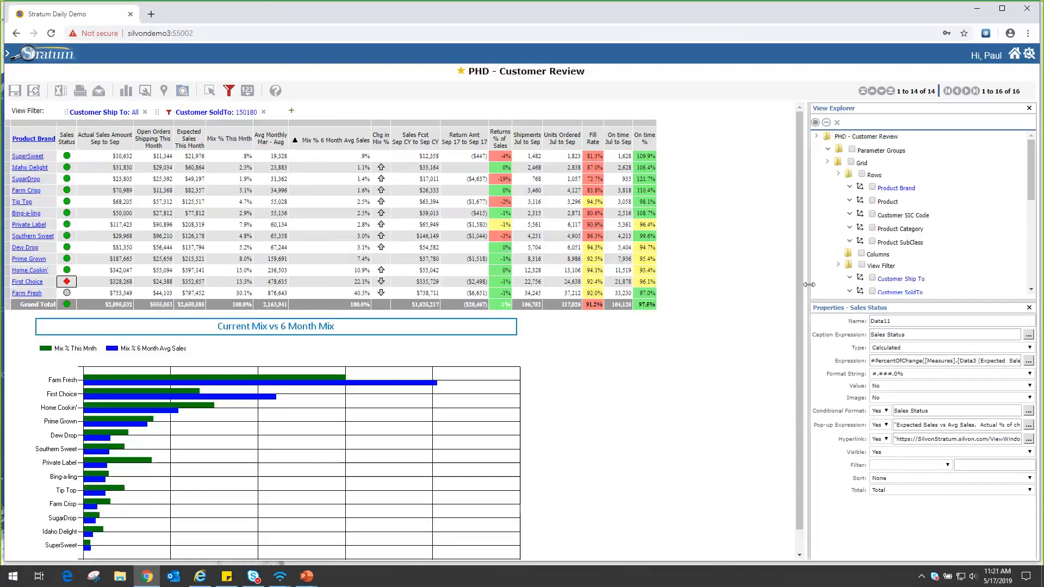
{"action": "left_click_drag", "start_coordinate": [813, 289], "coordinate": [710, 289]}
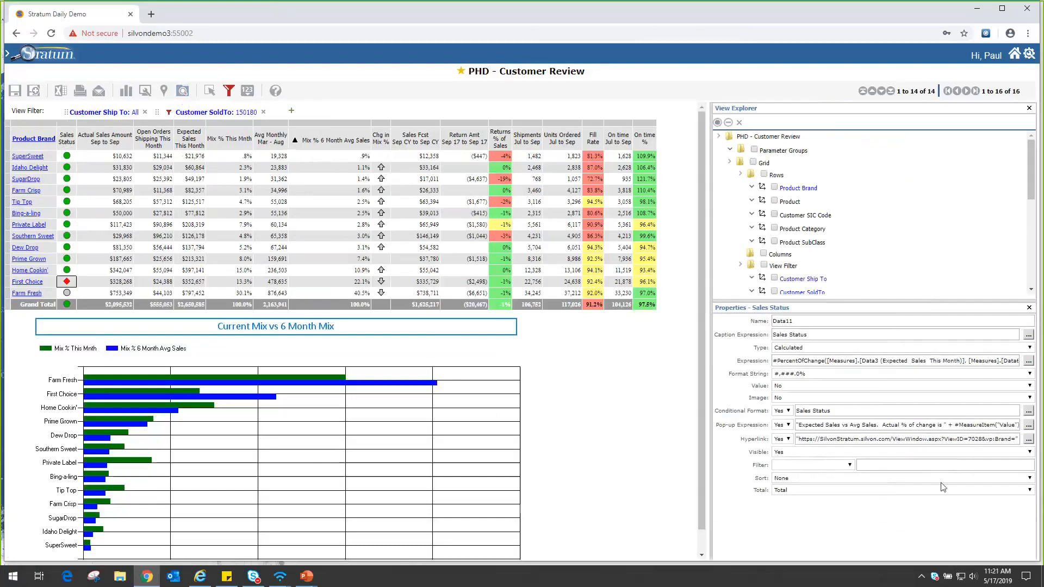
Enlarge the page and examine the Sales Status calculation expression, and cancel out of its editor.
{"action": "key", "text": "ctrl+plus"}
{"action": "key", "text": "ctrl+plus"}
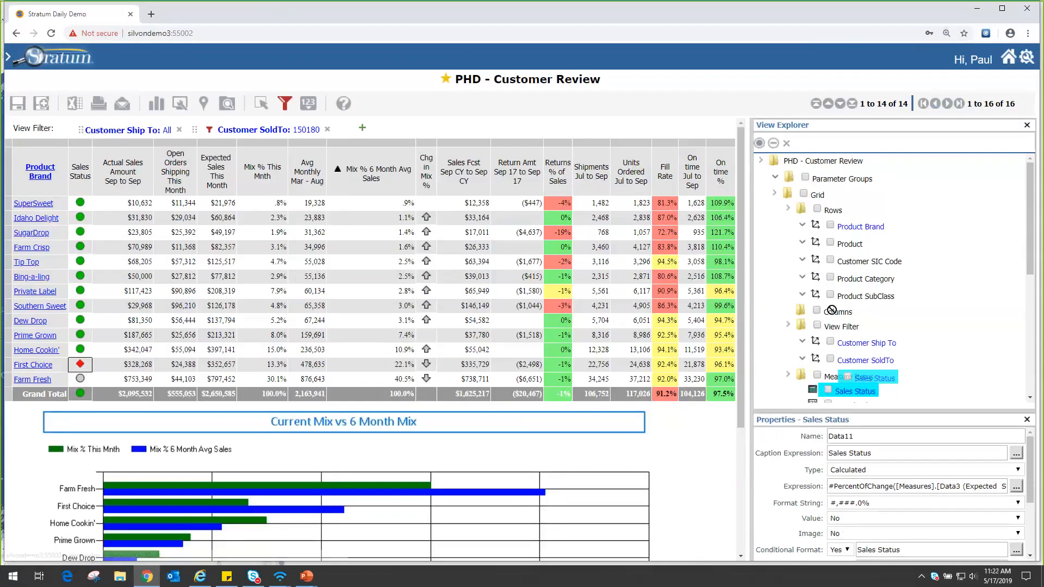
{"action": "left_click_drag", "start_coordinate": [850, 391], "coordinate": [771, 319]}
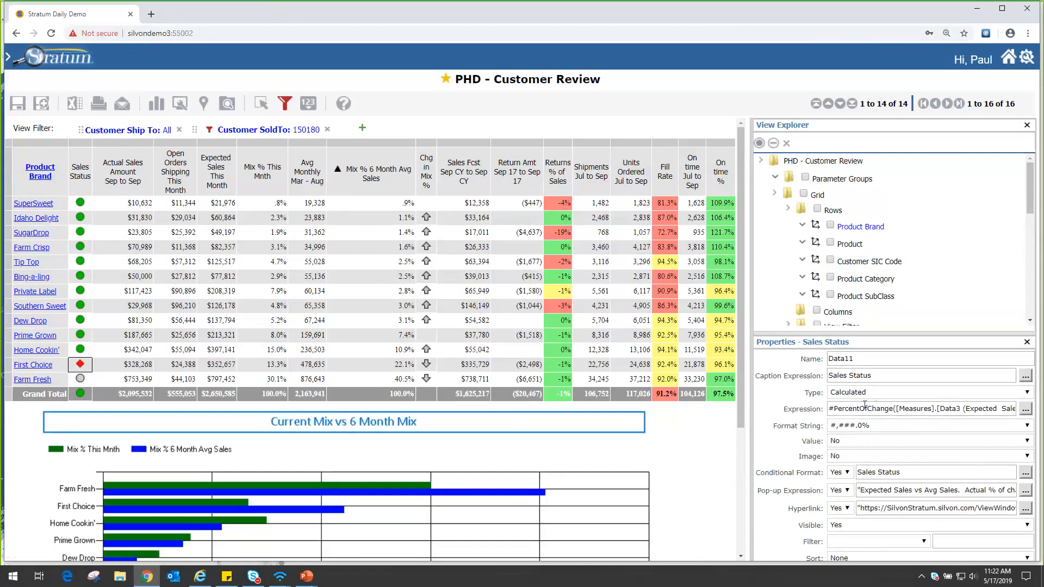
{"action": "left_click", "coordinate": [1026, 410]}
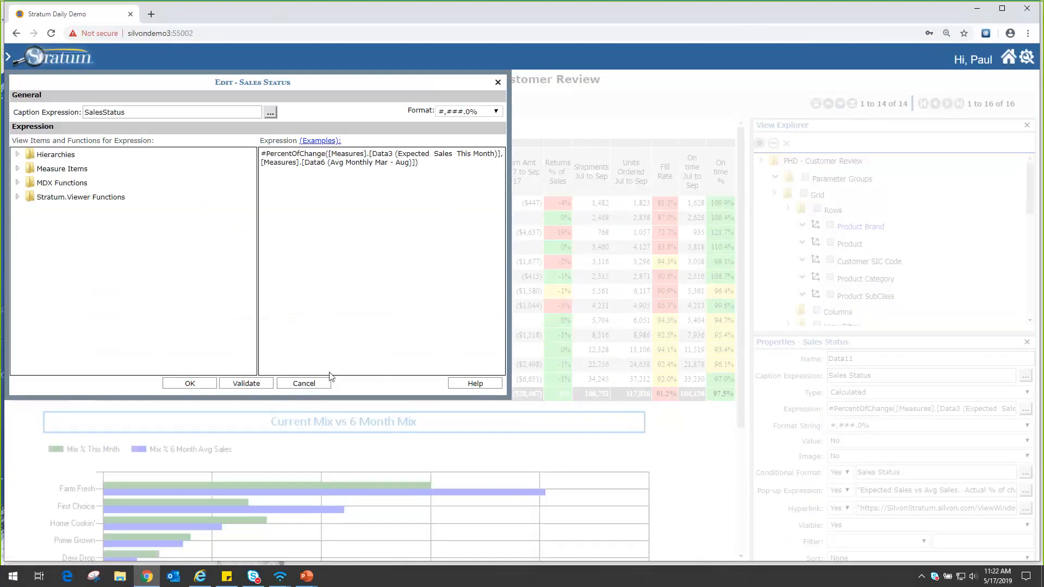
{"action": "left_click", "coordinate": [305, 384]}
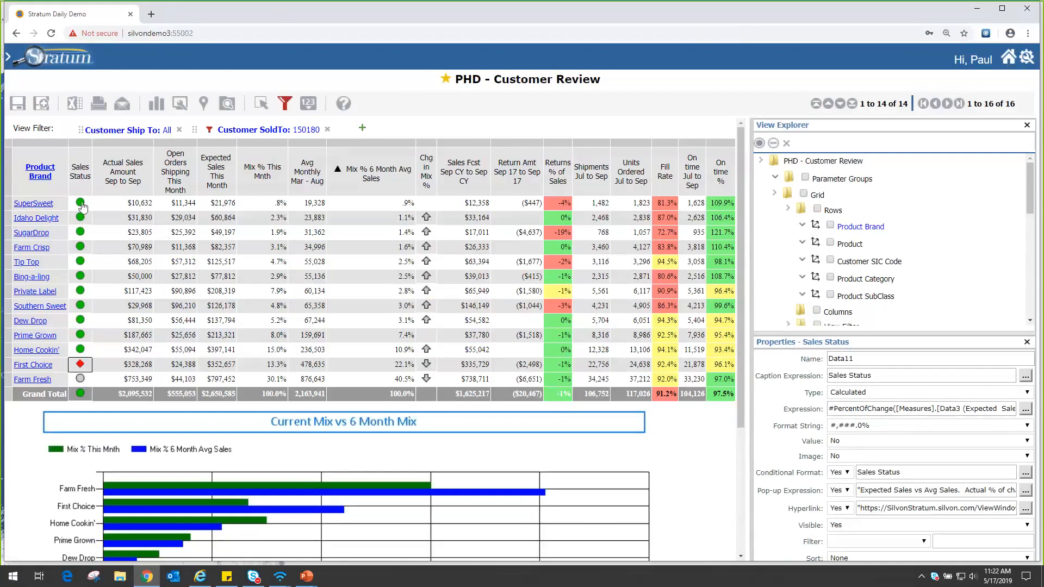
Review the Sales Status conditional format rules and pop-up label expression, cancelling out of both editors.
{"action": "mouse_move", "coordinate": [81, 205]}
{"action": "left_click", "coordinate": [1019, 472]}
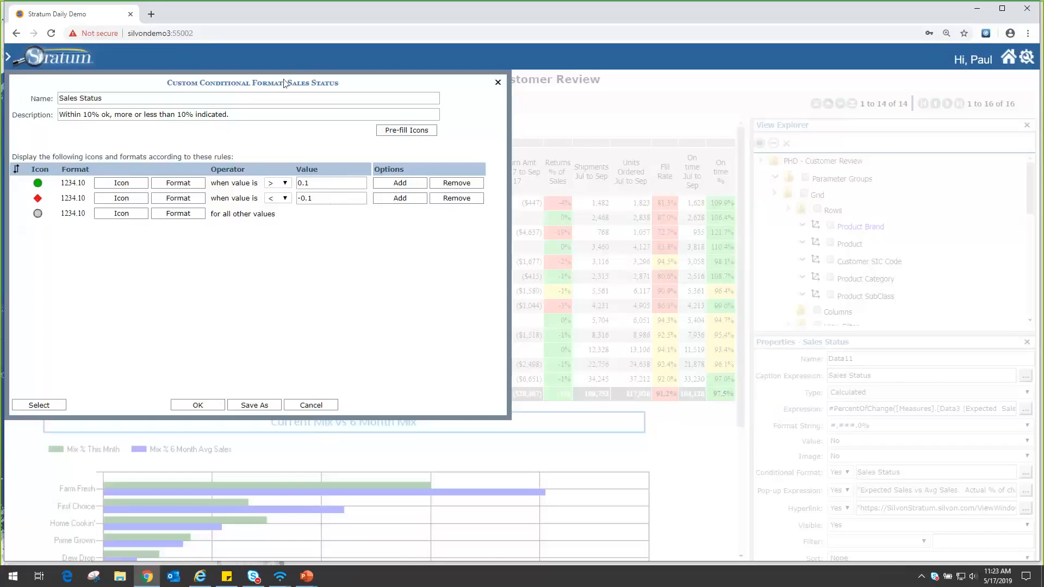
{"action": "left_click_drag", "start_coordinate": [284, 82], "coordinate": [470, 101]}
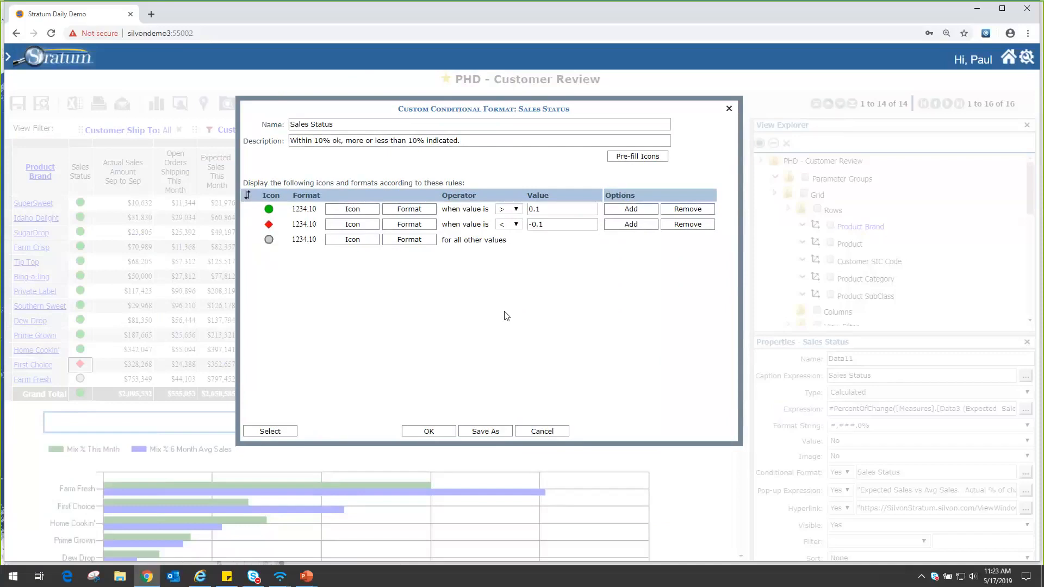
{"action": "left_click", "coordinate": [545, 433]}
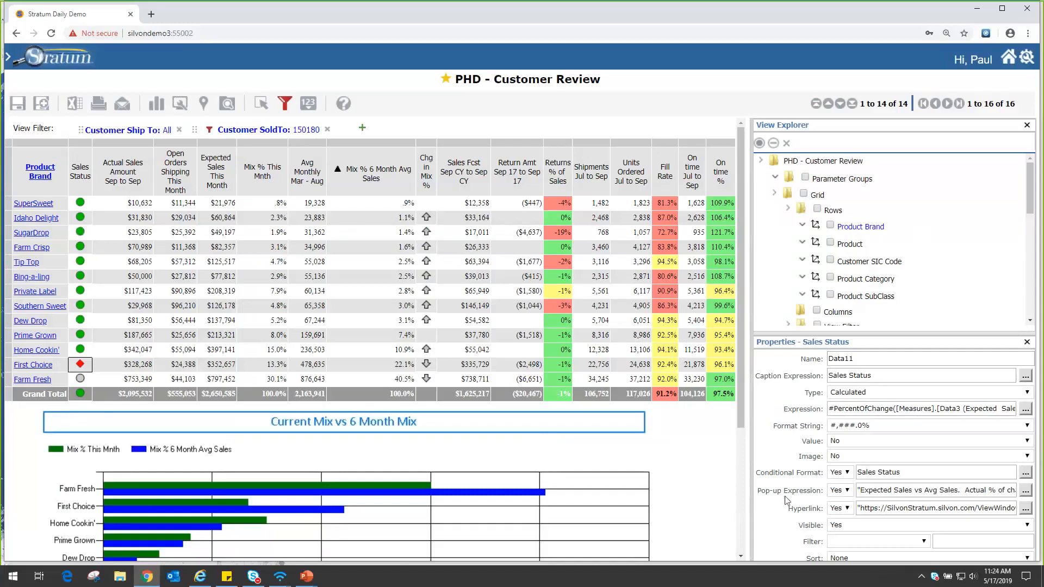
{"action": "left_click", "coordinate": [1025, 491]}
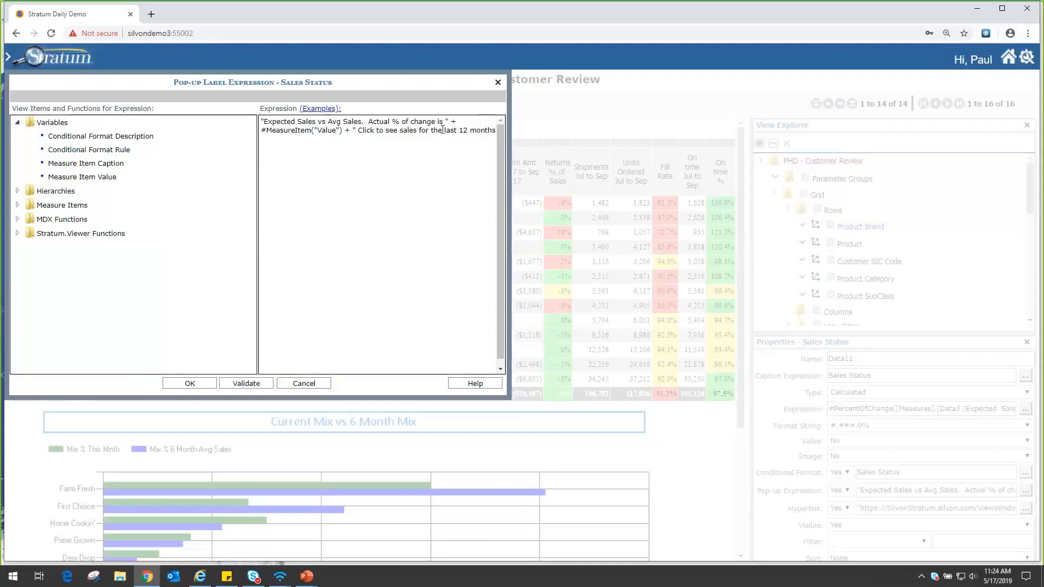
{"action": "left_click", "coordinate": [304, 384]}
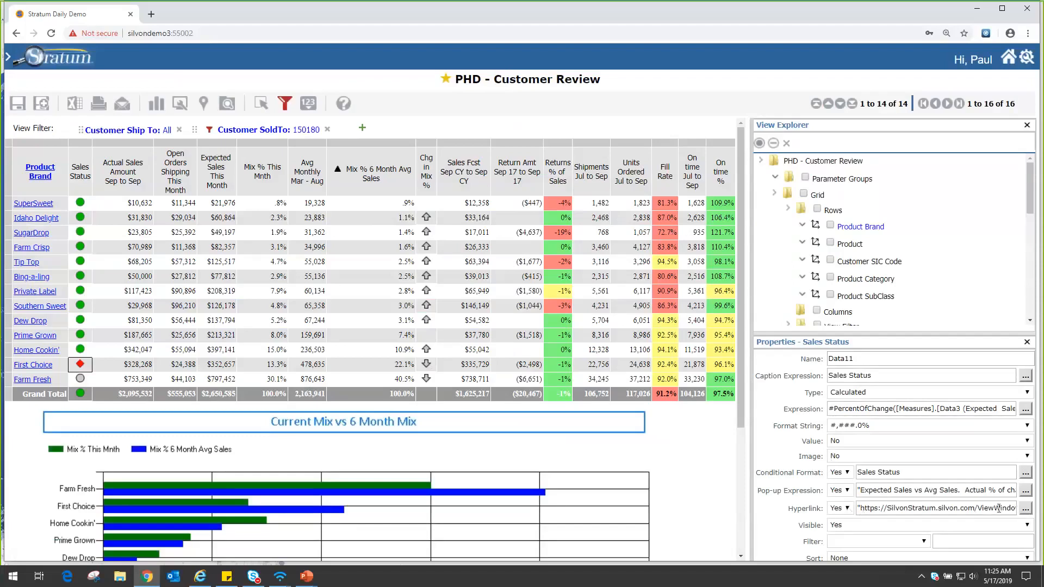
Examine the base URL and Product Brand parameter in the Sales Status hyperlink expression, and cancel out of the editor.
{"action": "left_click", "coordinate": [1025, 511]}
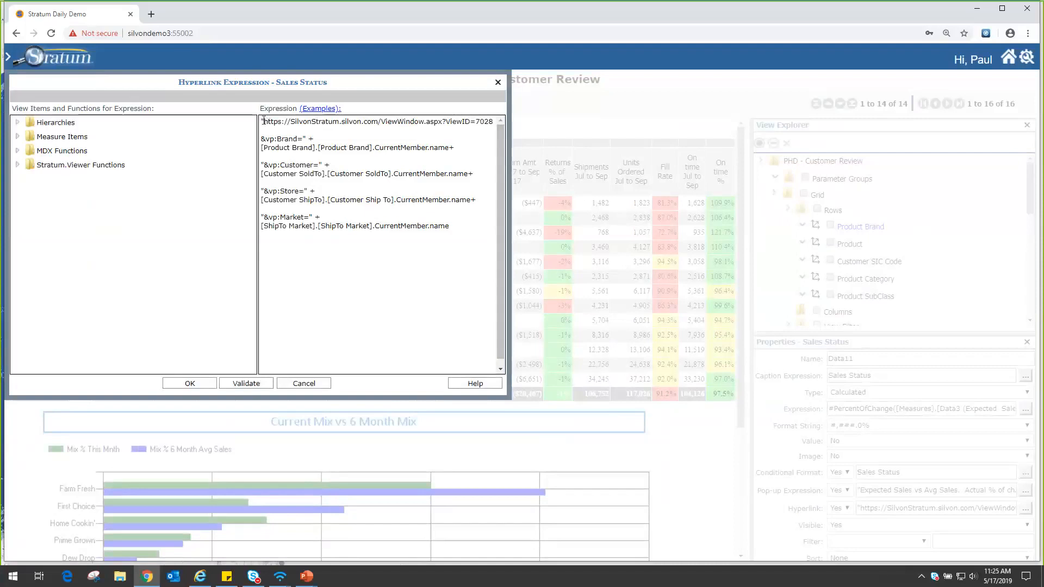
{"action": "left_click_drag", "start_coordinate": [263, 123], "coordinate": [443, 123]}
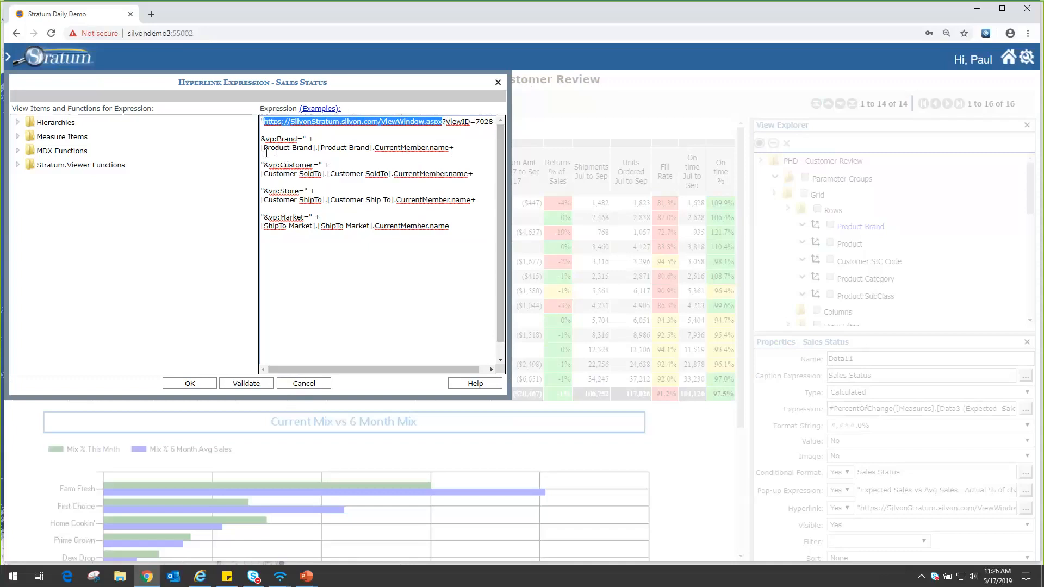
{"action": "left_click_drag", "start_coordinate": [275, 152], "coordinate": [292, 154]}
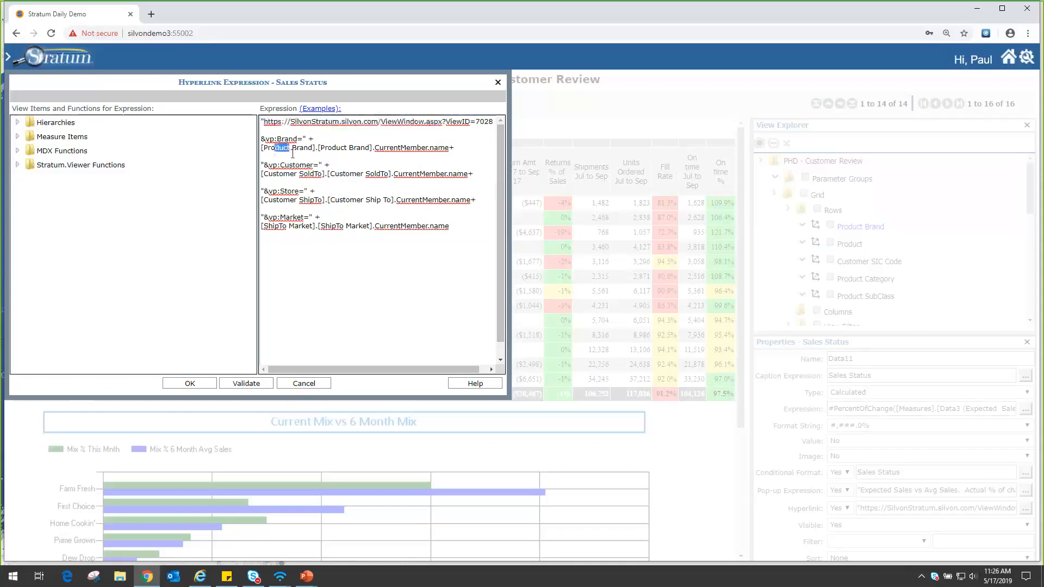
{"action": "left_click", "coordinate": [293, 154]}
{"action": "left_click", "coordinate": [298, 385]}
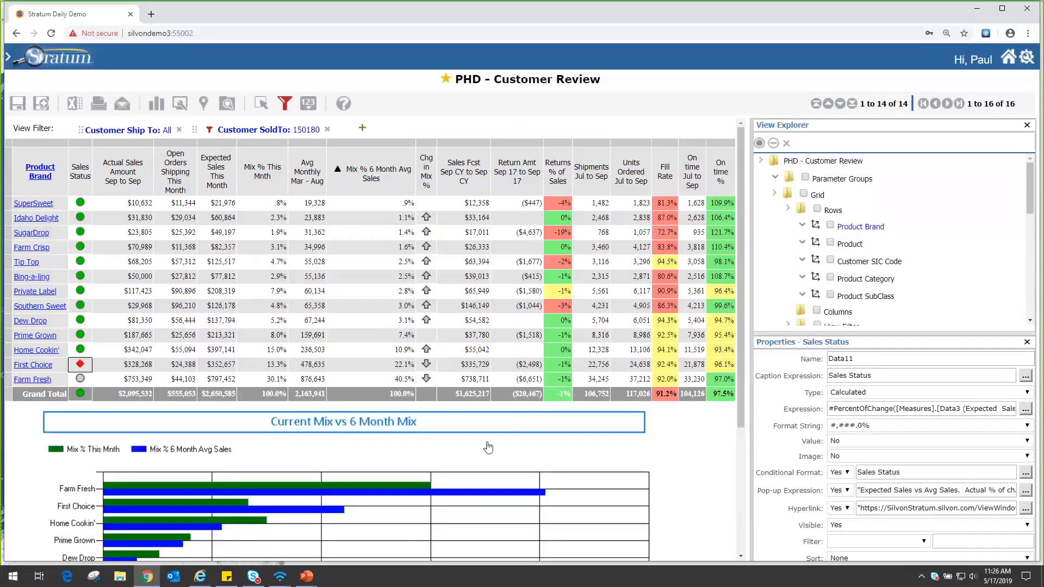
Reduce the page zoom and reopen the linked Trended Margin Analysis from SuperSweet's Sales Status.
{"action": "key", "text": "ctrl+minus"}
{"action": "key", "text": "ctrl+minus"}
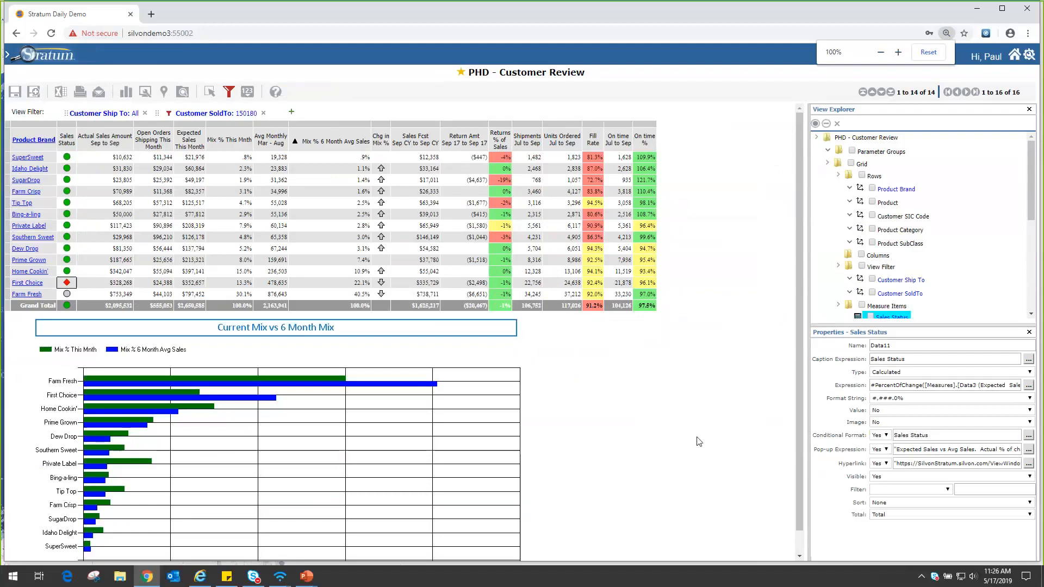
{"action": "key", "text": "ctrl+plus"}
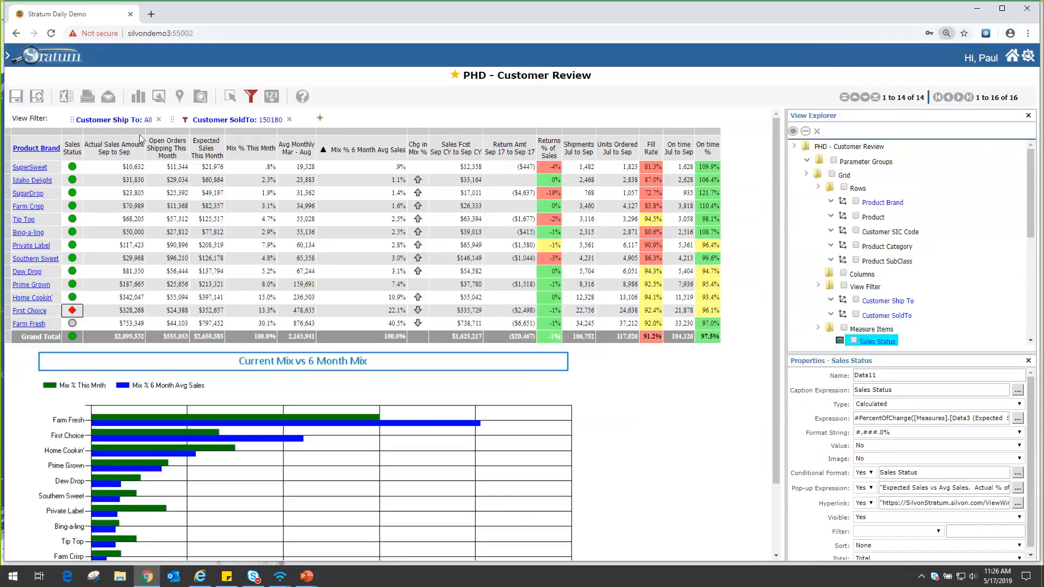
{"action": "left_click", "coordinate": [72, 169]}
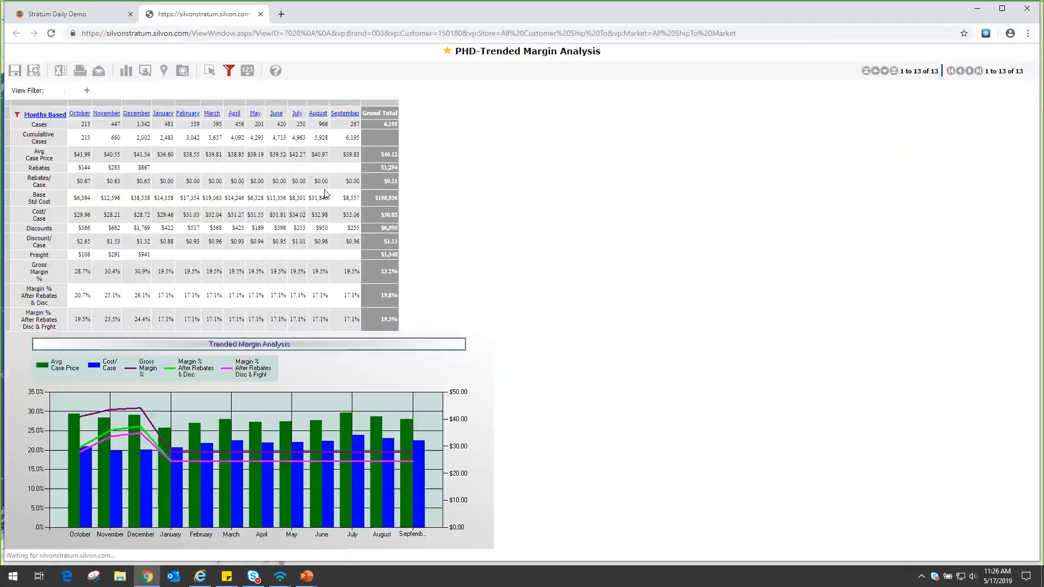
Examine the Trended Margin Analysis view's View Id and parameter groups in a widened View Explorer.
{"action": "left_click", "coordinate": [182, 71]}
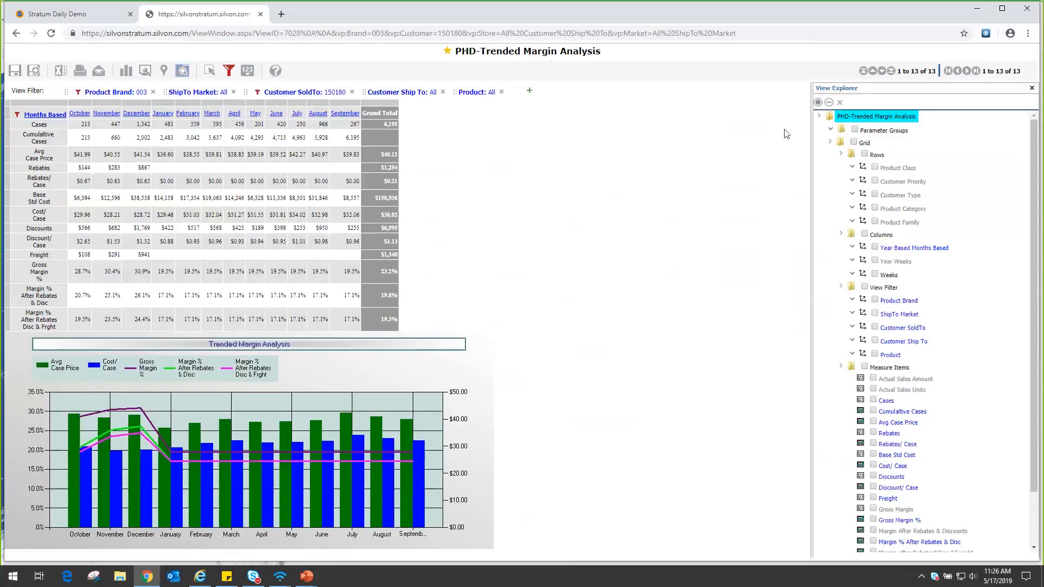
{"action": "left_click", "coordinate": [863, 120]}
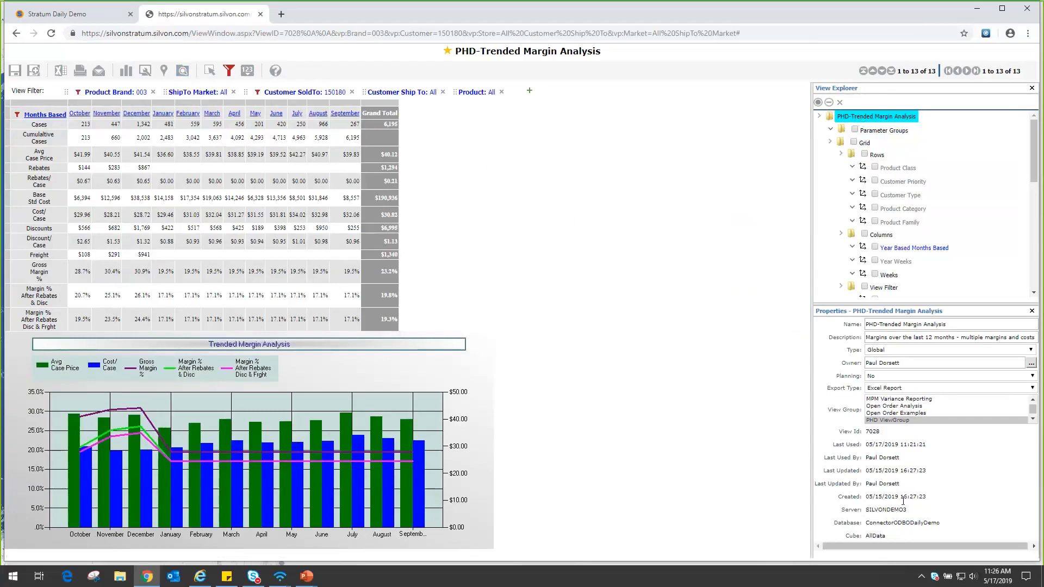
{"action": "double_click", "coordinate": [881, 432]}
{"action": "left_click_drag", "start_coordinate": [812, 157], "coordinate": [714, 158]}
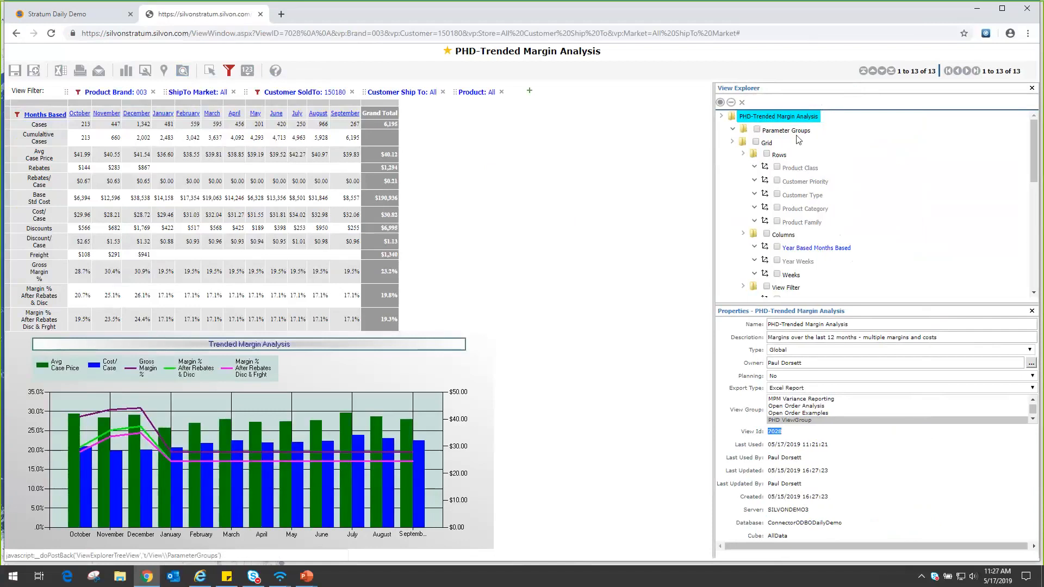
{"action": "left_click", "coordinate": [733, 130]}
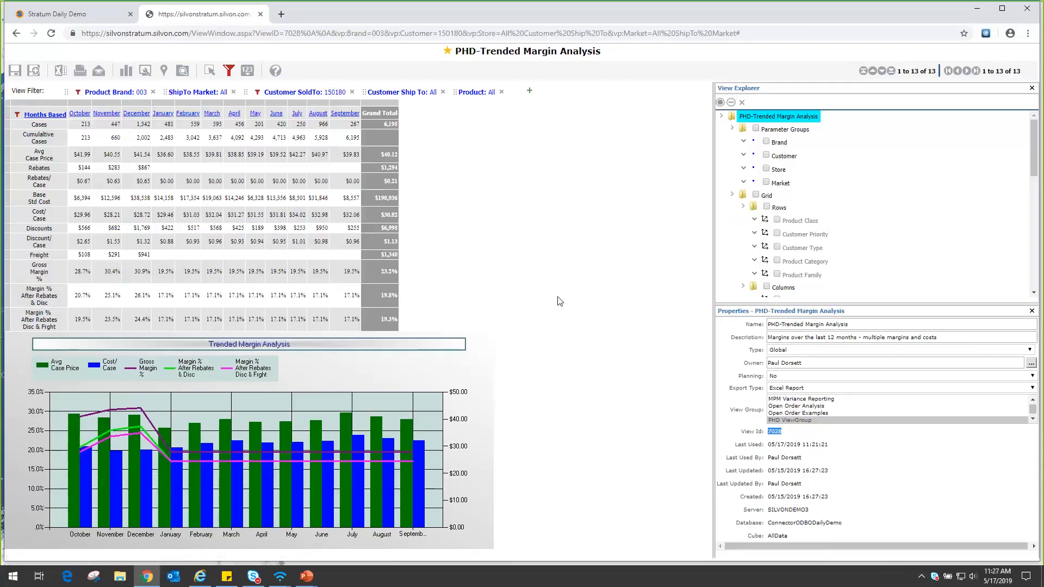
Close the linked margin analysis and open the PHD-Plant OEE (Overall Equipment Effectiveness) view from the favorite views.
{"action": "left_click", "coordinate": [260, 15]}
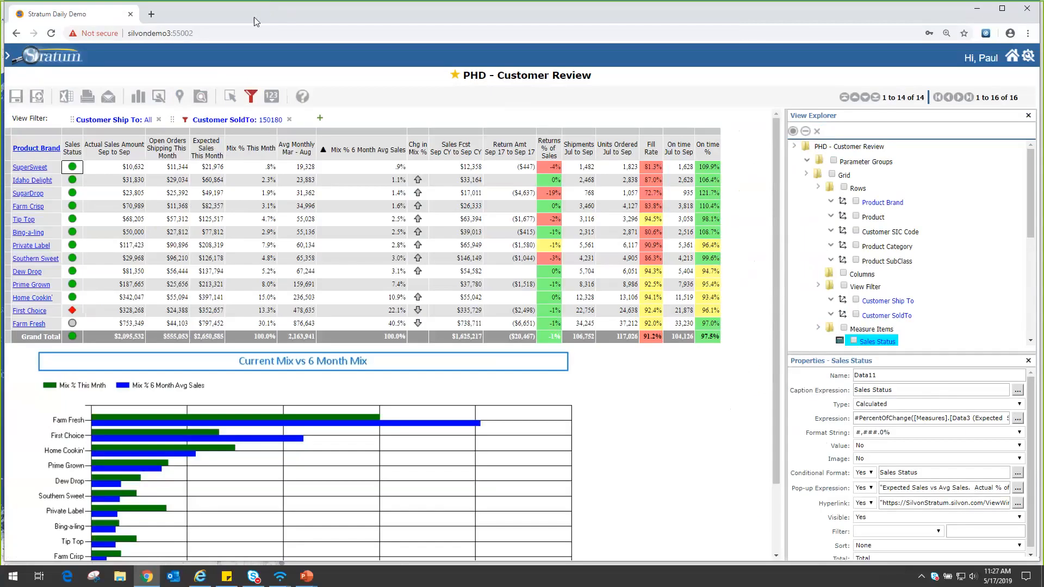
{"action": "left_click", "coordinate": [51, 59]}
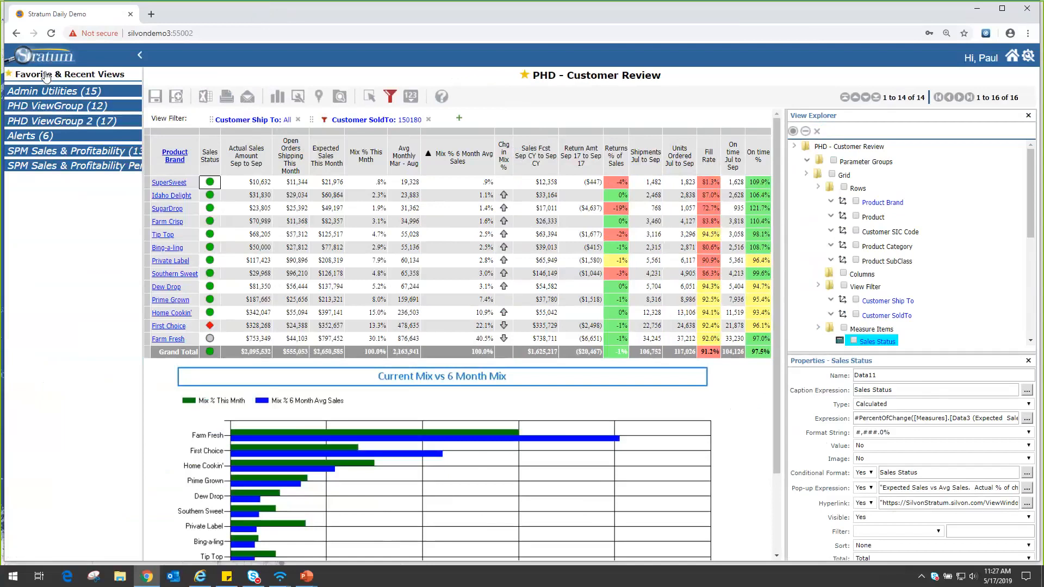
{"action": "left_click", "coordinate": [47, 77]}
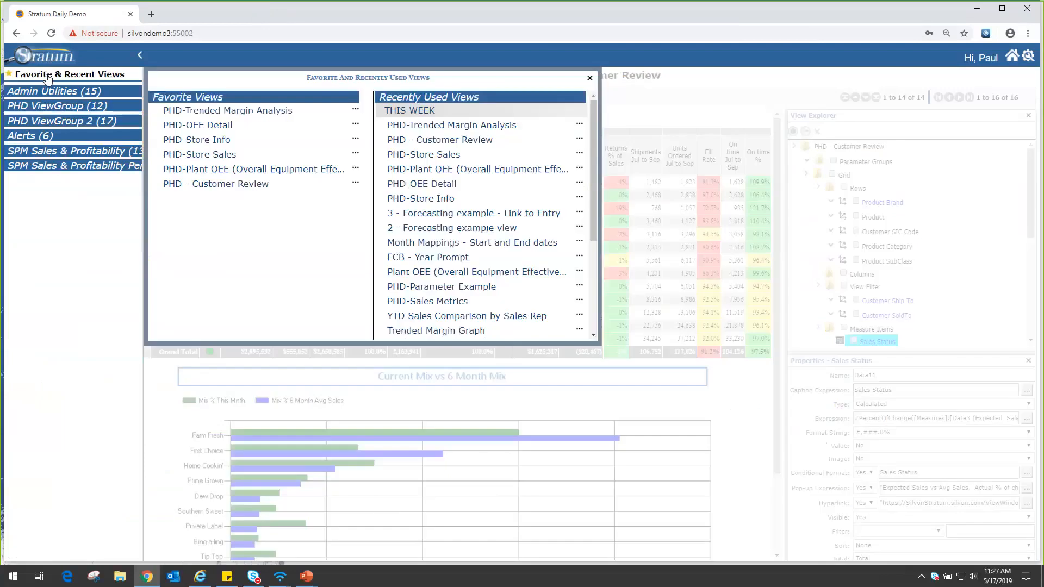
{"action": "left_click", "coordinate": [212, 171]}
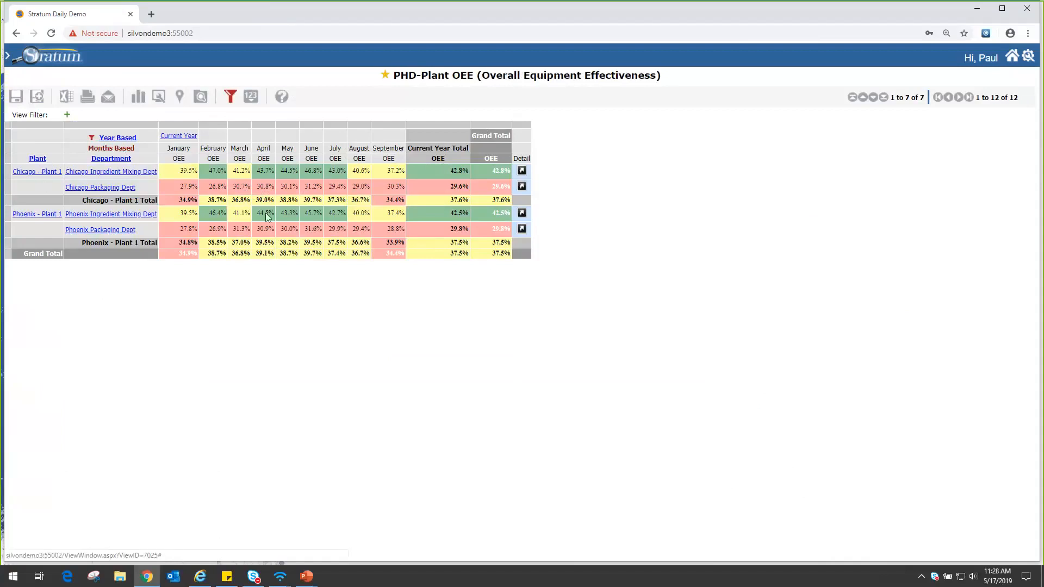
Open the linked OEE Detail for Chicago - Plant 1, examine its OEE column, and return to the Plant OEE view.
{"action": "mouse_move", "coordinate": [184, 178]}
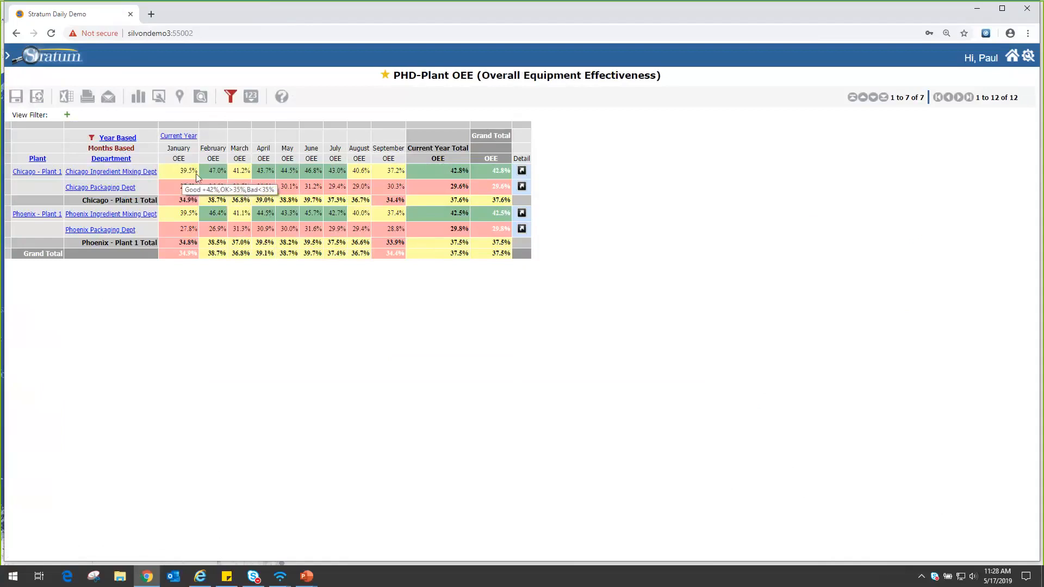
{"action": "left_click", "coordinate": [522, 173]}
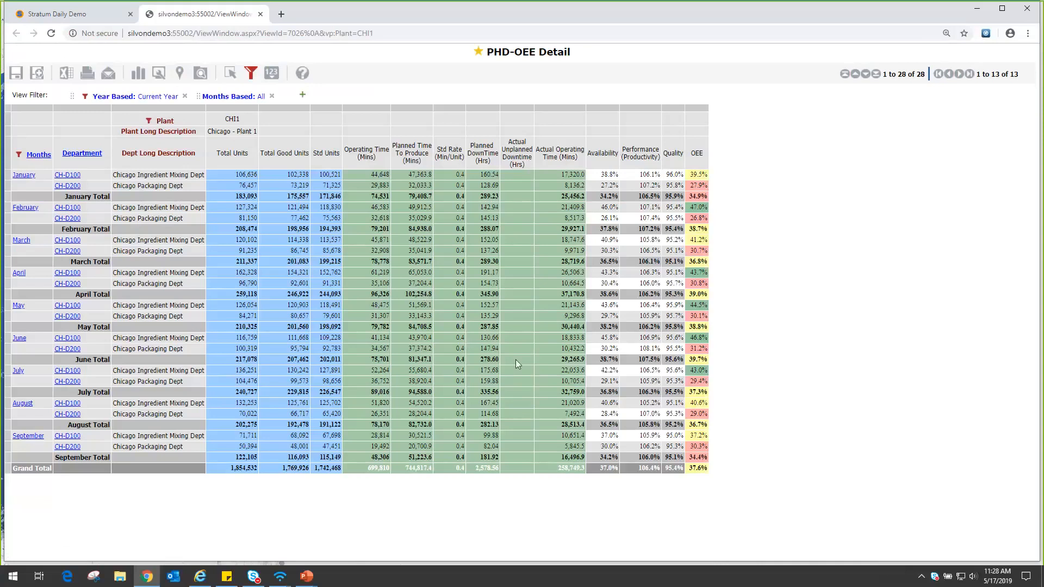
{"action": "left_click", "coordinate": [697, 113]}
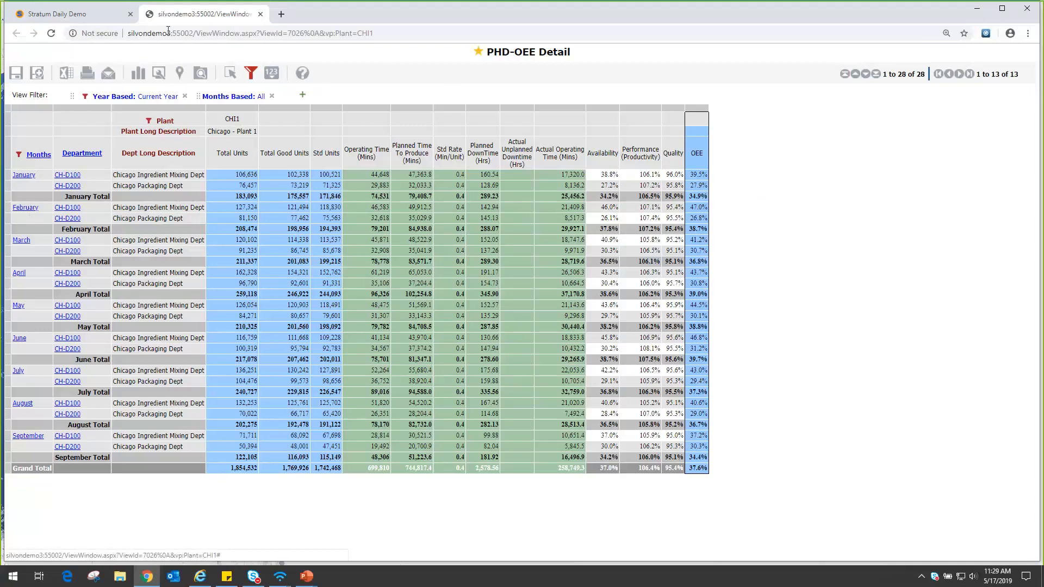
{"action": "left_click", "coordinate": [73, 19]}
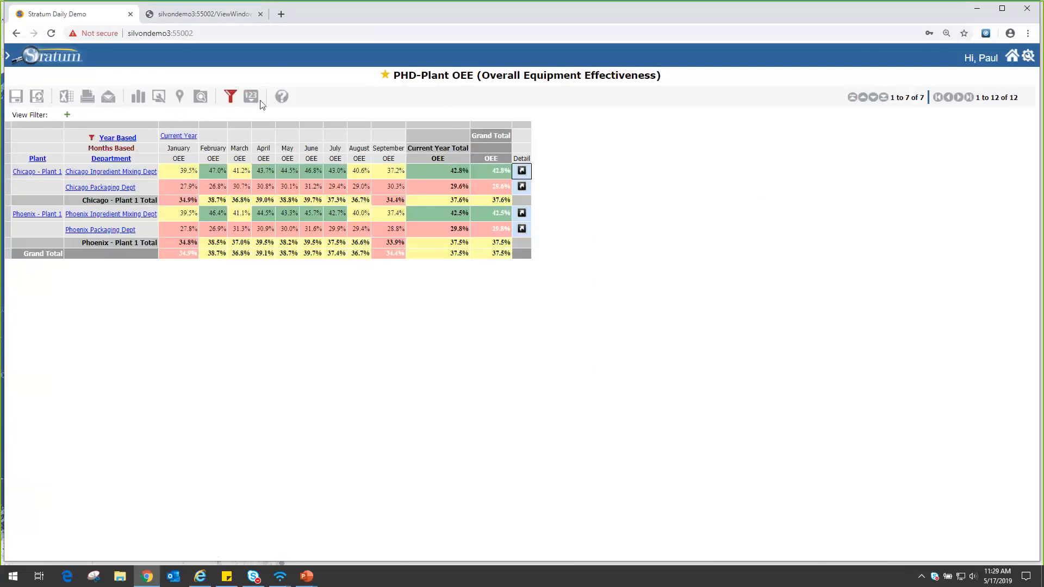
Show the View Explorer for the Plant OEE view and display the properties of the Detail measure item.
{"action": "left_click", "coordinate": [202, 97]}
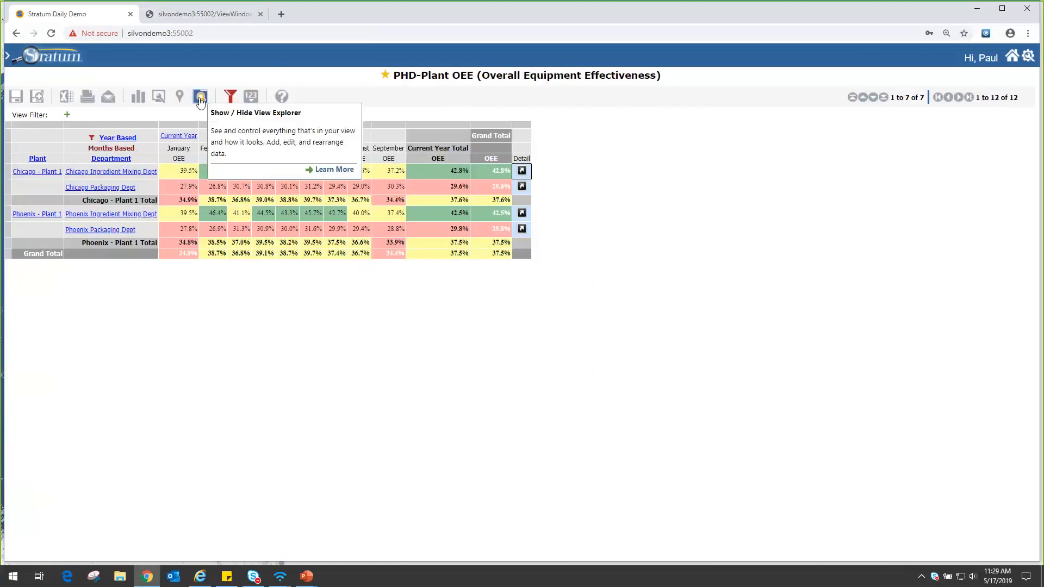
{"action": "scroll", "coordinate": [875, 364], "scroll_direction": "down", "scroll_amount": 2}
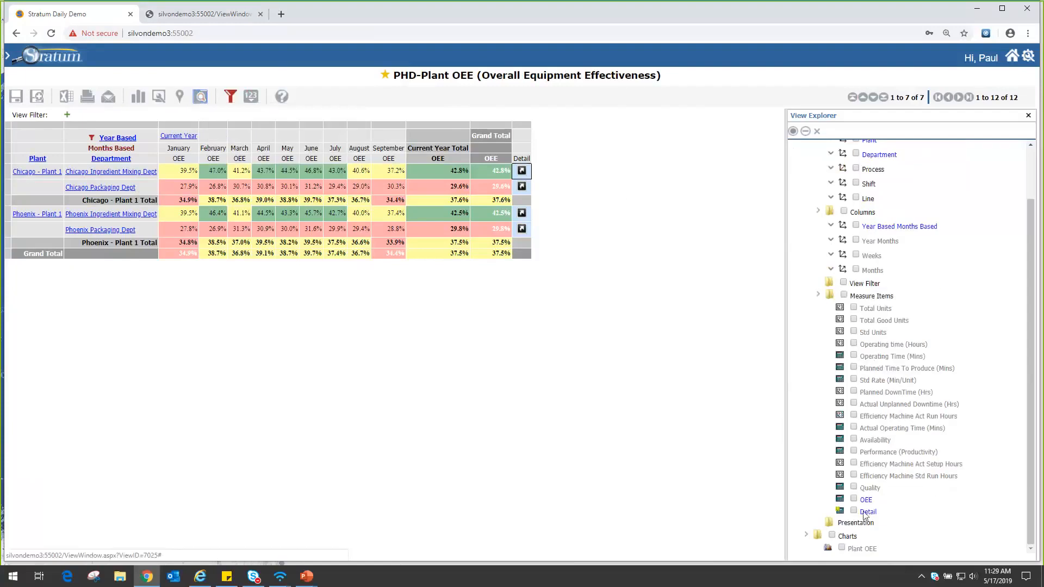
{"action": "left_click", "coordinate": [867, 512]}
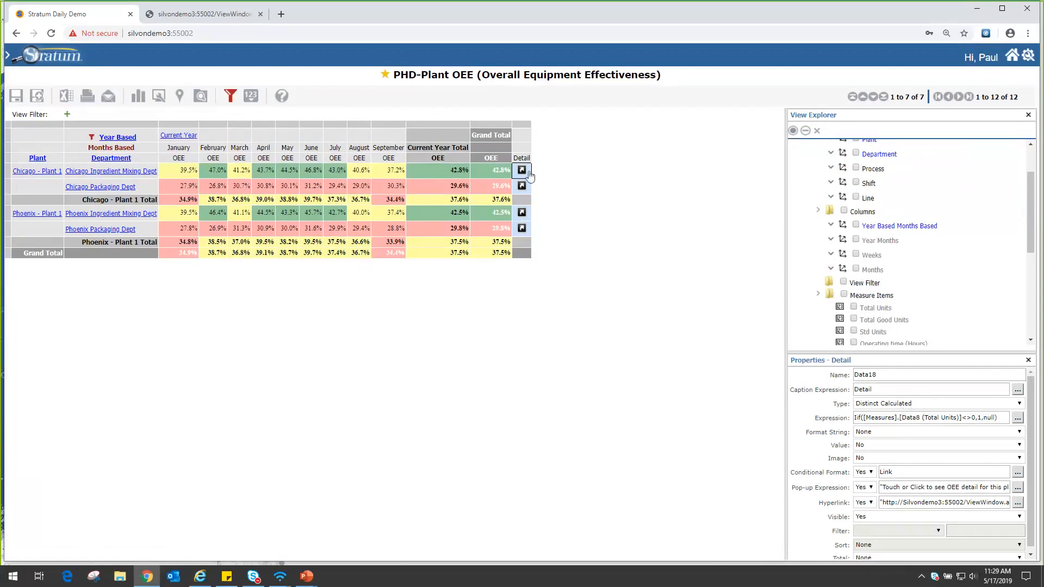
{"action": "mouse_move", "coordinate": [546, 181]}
Review the rules of the Detail measure's Link conditional format, and cancel out of the selection.
{"action": "left_click", "coordinate": [1017, 473]}
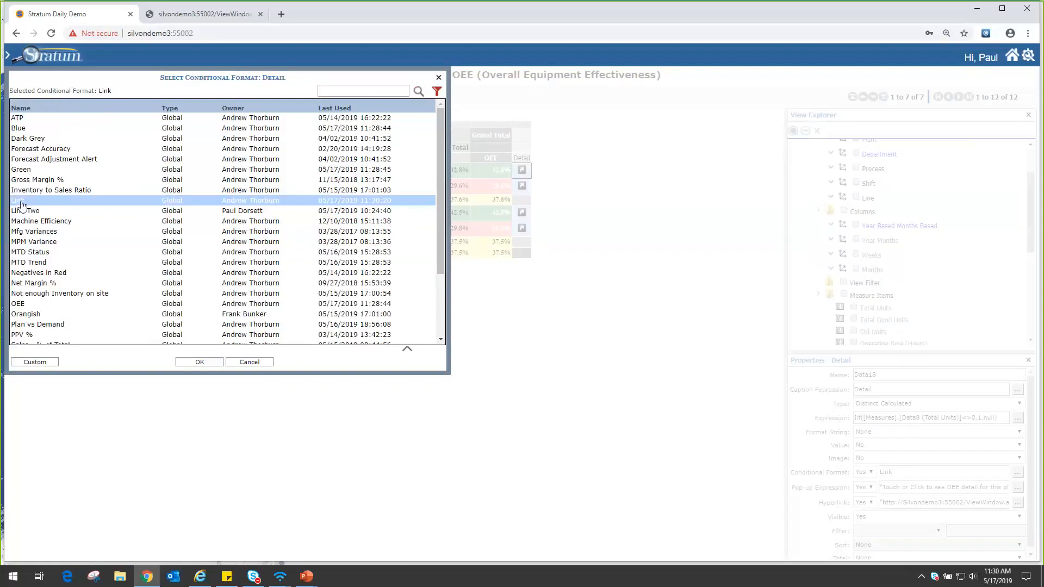
{"action": "left_click", "coordinate": [408, 353]}
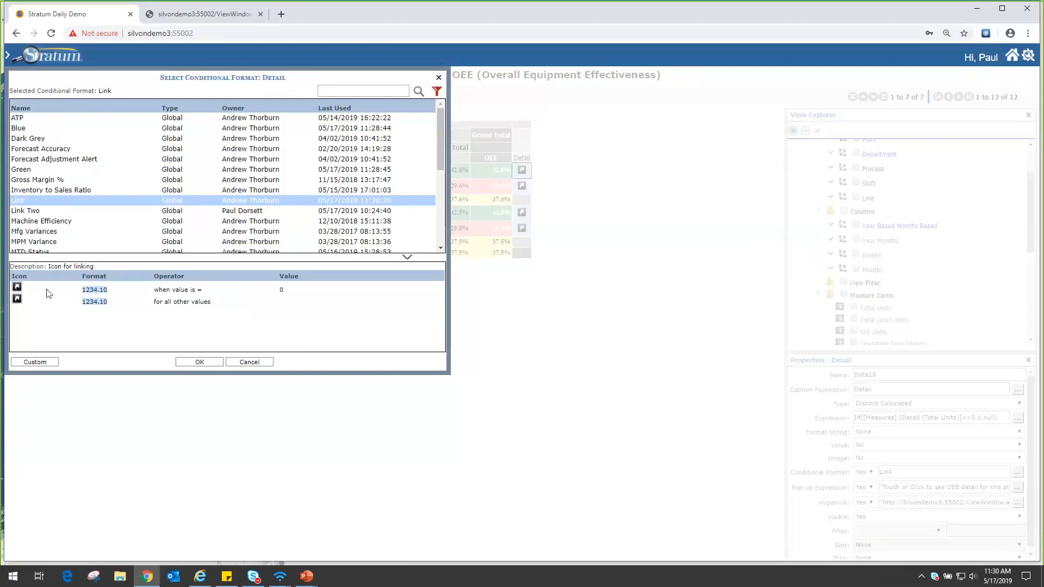
{"action": "left_click", "coordinate": [249, 362]}
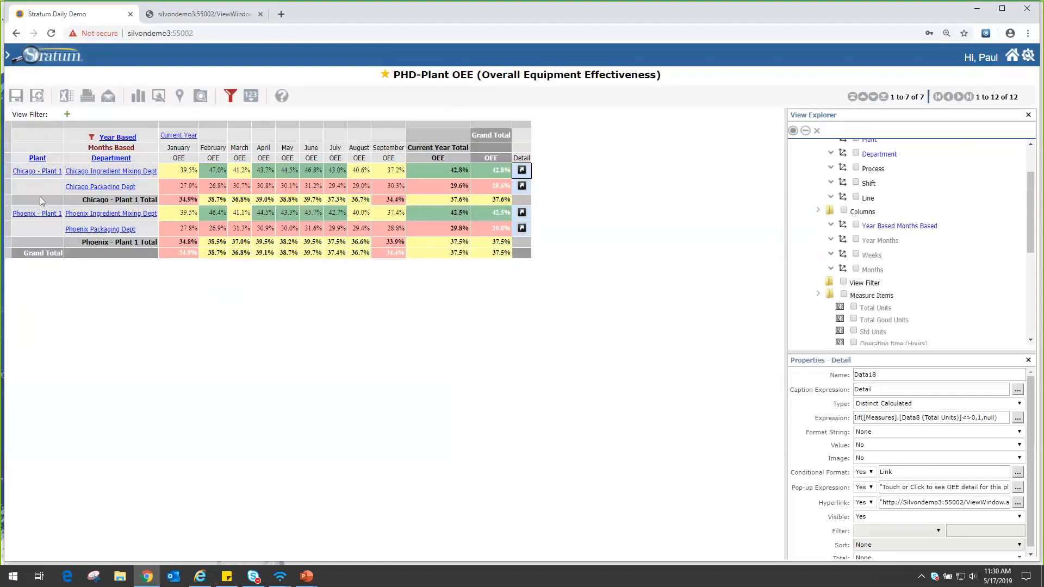
Preview the Link Two conditional format's rules and apply that format to the Detail measure.
{"action": "left_click", "coordinate": [1018, 473]}
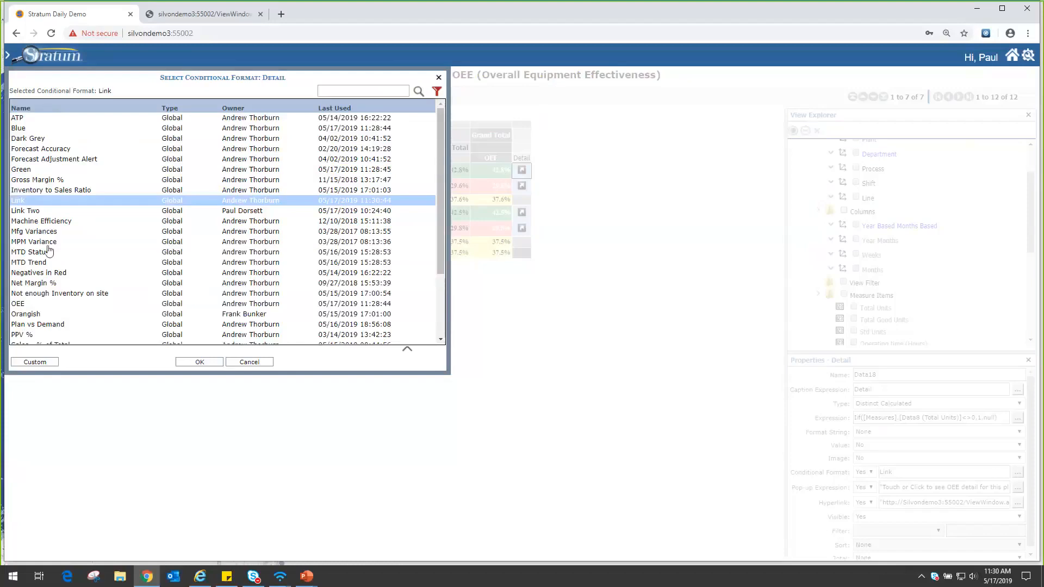
{"action": "left_click", "coordinate": [30, 212]}
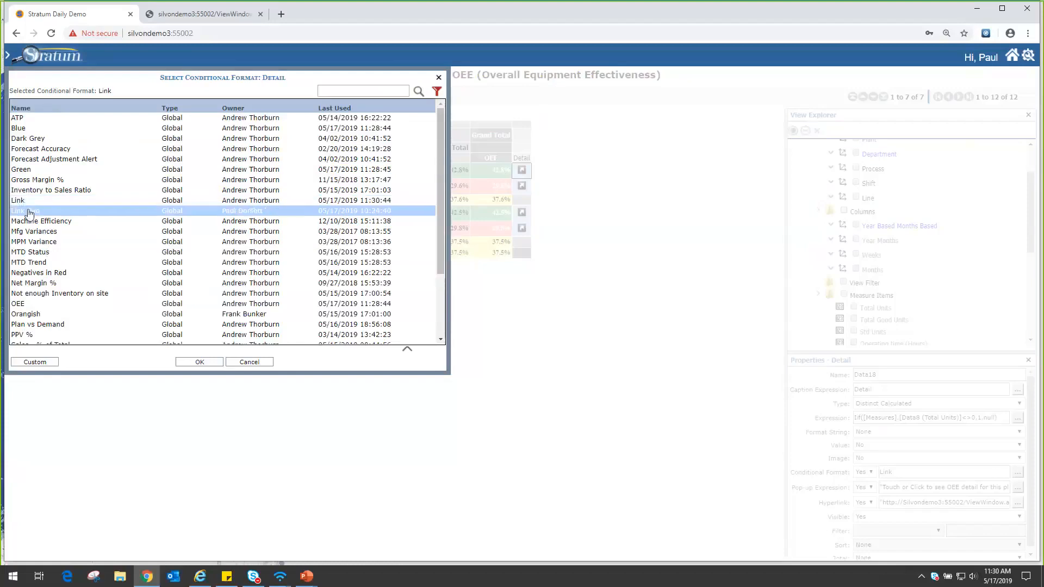
{"action": "left_click", "coordinate": [406, 350]}
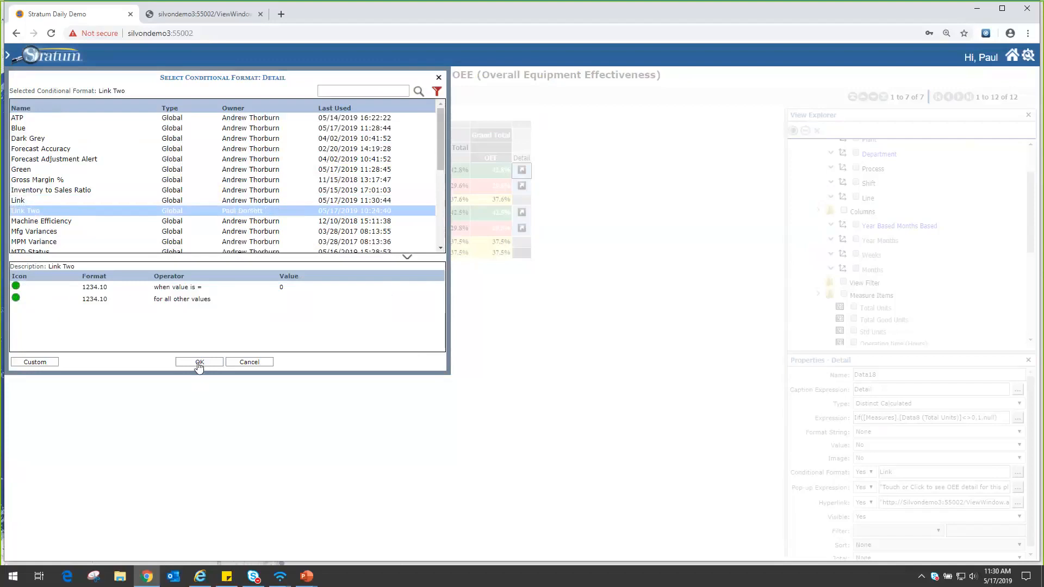
{"action": "left_click", "coordinate": [199, 362]}
{"action": "left_click", "coordinate": [369, 323]}
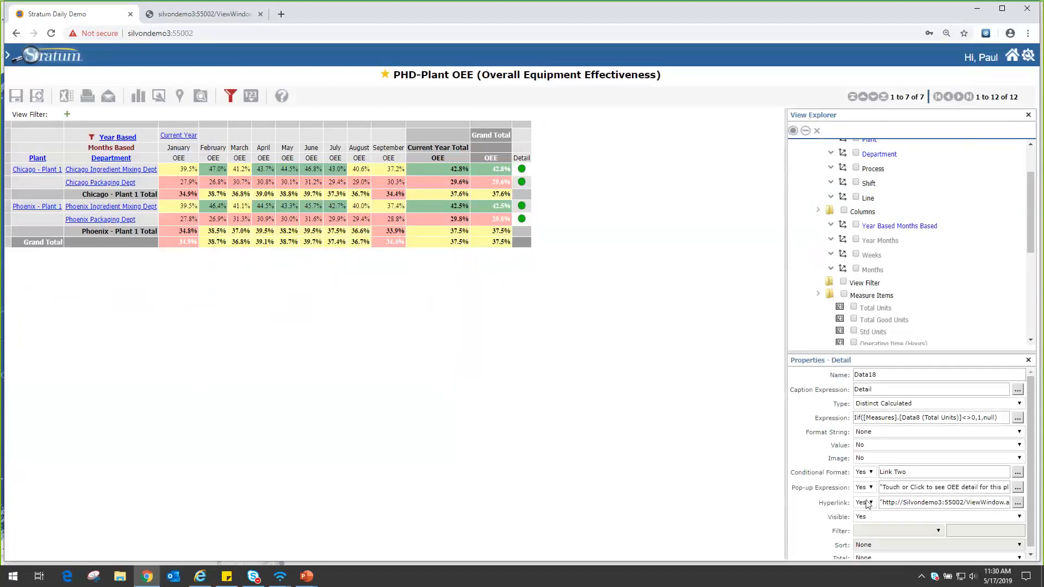
Examine the Detail measure's hyperlink expression, cancel out of its editor, and narrow the View Explorer slightly.
{"action": "left_click", "coordinate": [1017, 506]}
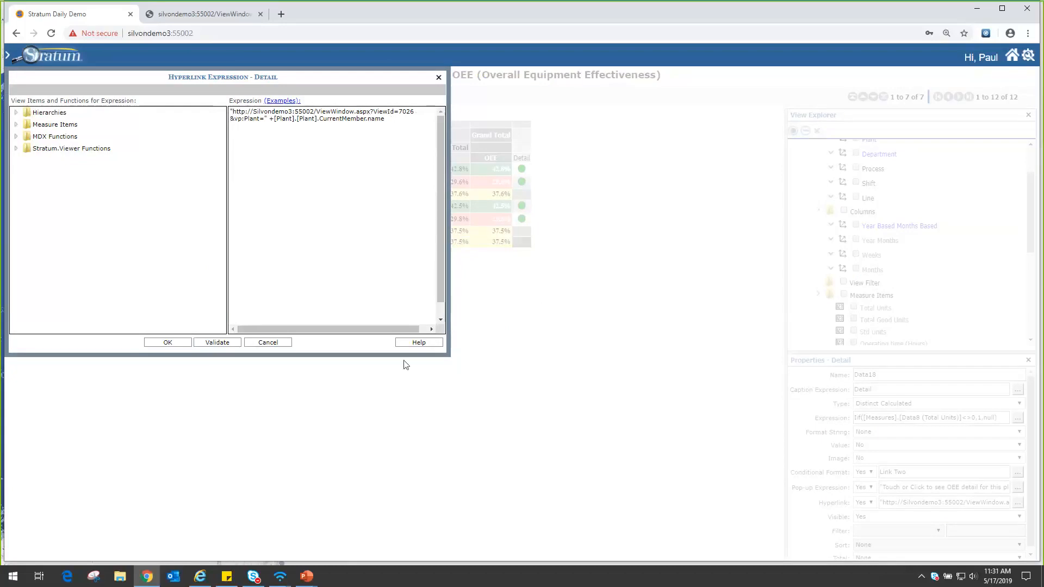
{"action": "left_click", "coordinate": [257, 344]}
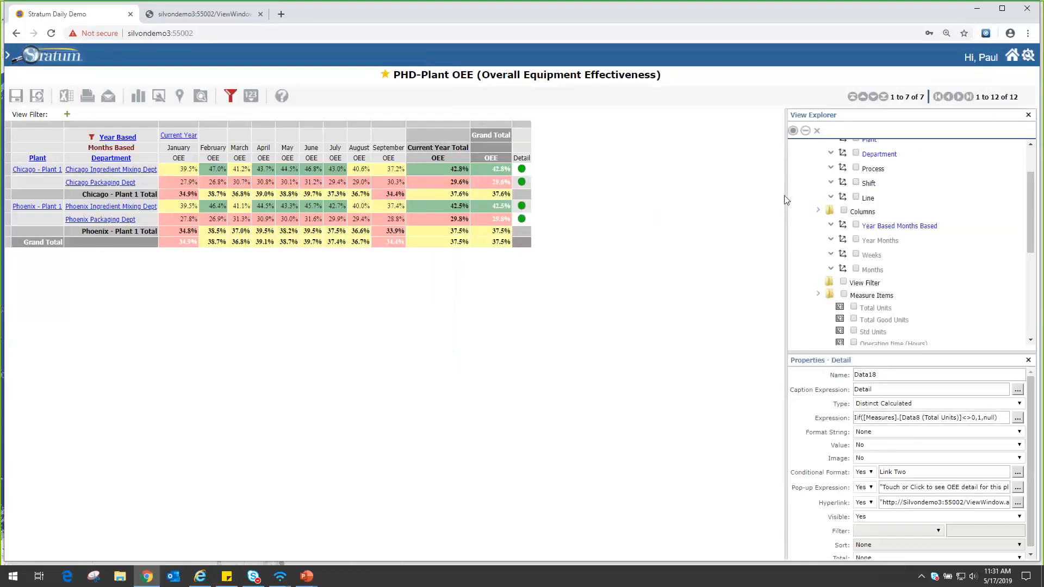
{"action": "left_click_drag", "start_coordinate": [785, 197], "coordinate": [804, 197]}
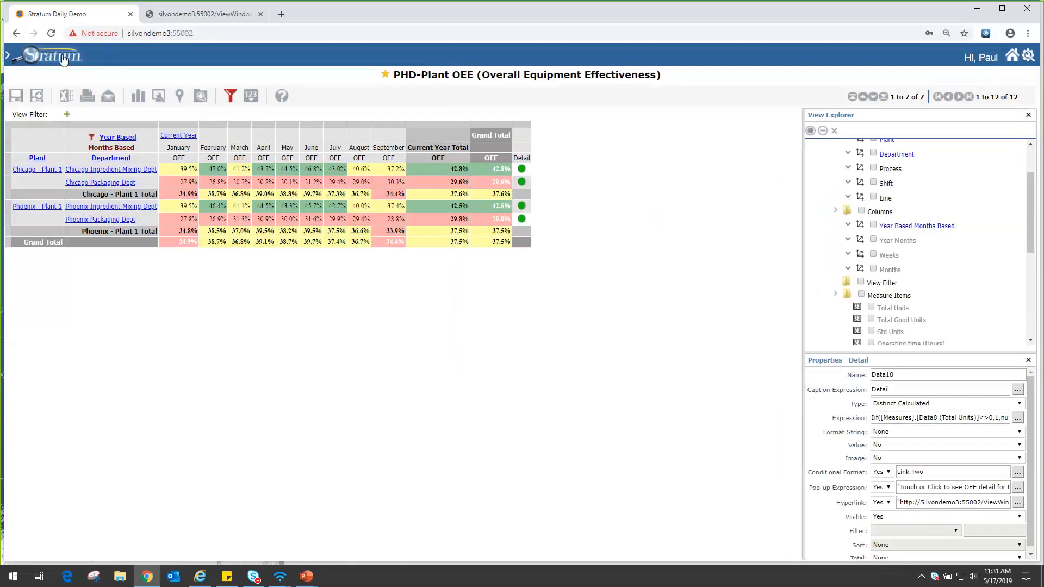
Open the PHD-Store Sales view from the favorite views.
{"action": "left_click", "coordinate": [63, 59]}
{"action": "left_click", "coordinate": [60, 75]}
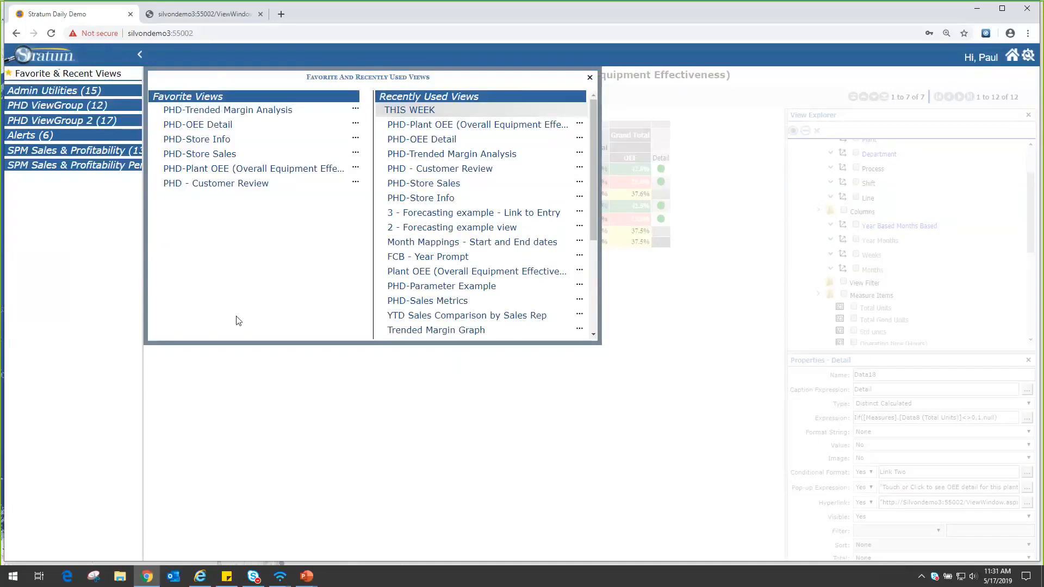
{"action": "left_click", "coordinate": [206, 156]}
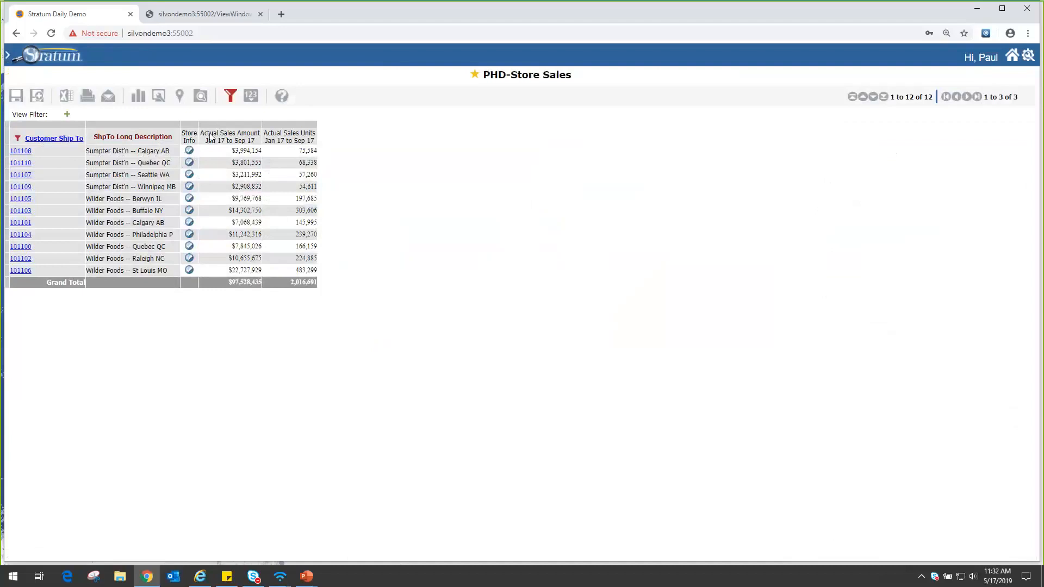
View the Store Info window for Sumpter Dist'n -- Calgary AB, moving it fully into sight, and close it.
{"action": "left_click", "coordinate": [189, 152]}
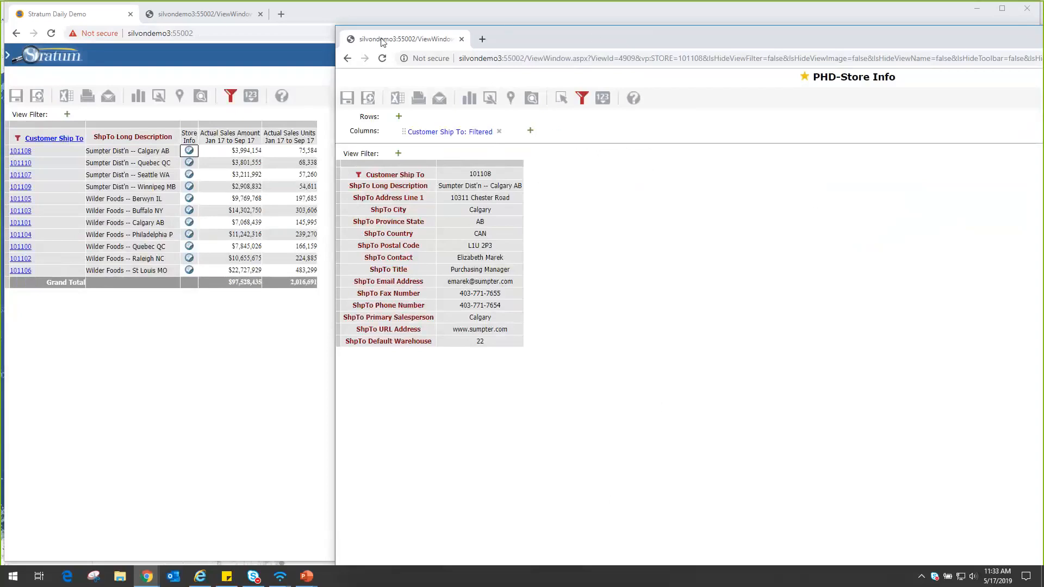
{"action": "left_click_drag", "start_coordinate": [400, 45], "coordinate": [187, 52]}
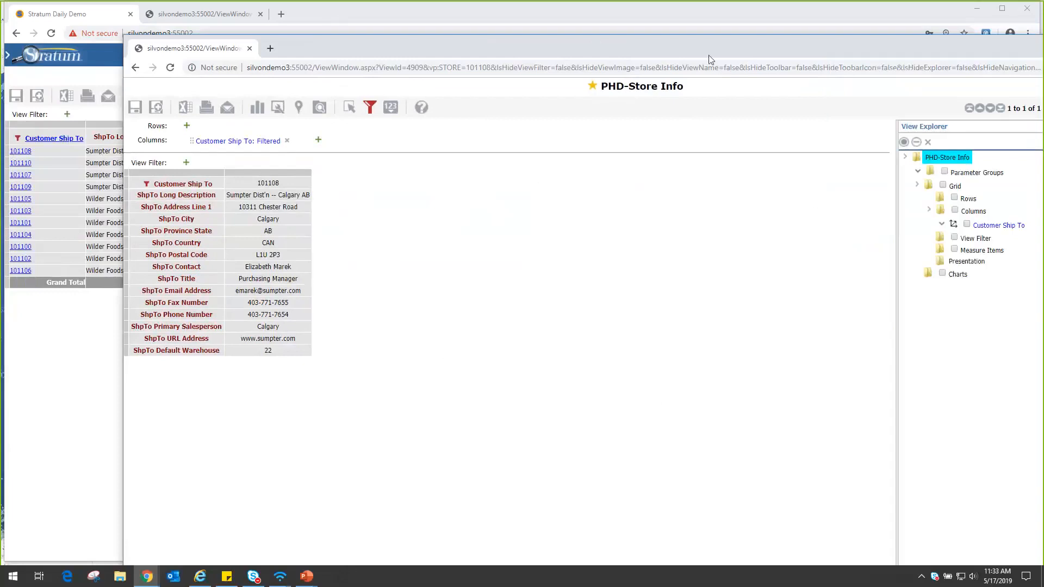
{"action": "left_click_drag", "start_coordinate": [709, 54], "coordinate": [569, 64]}
{"action": "left_click", "coordinate": [995, 51]}
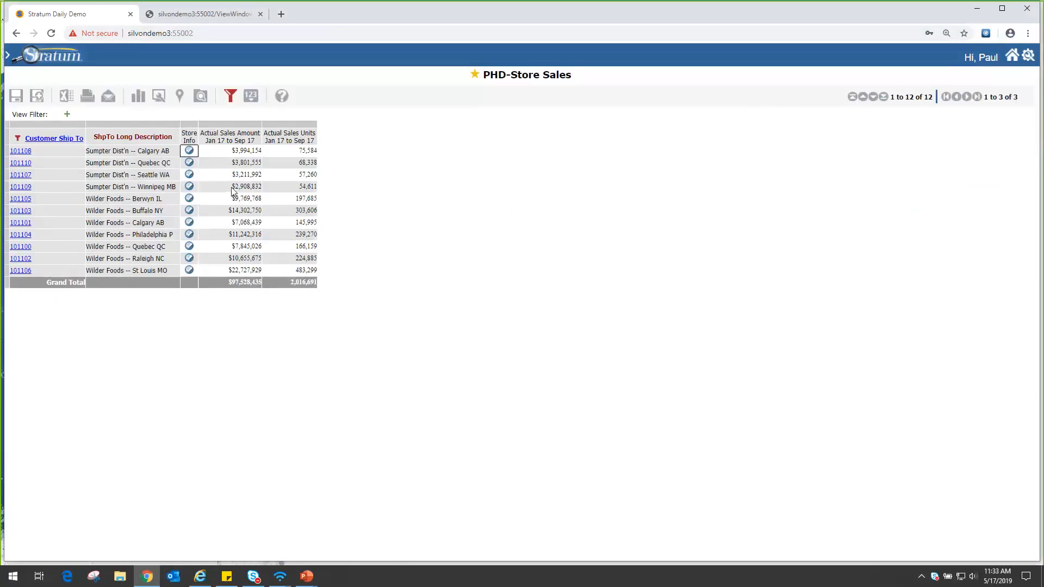
Open the Store Info window for Sumpter Dist'n -- Winnipeg MB and examine its Customer Ship To attributes and STORE parameter.
{"action": "left_click", "coordinate": [189, 187]}
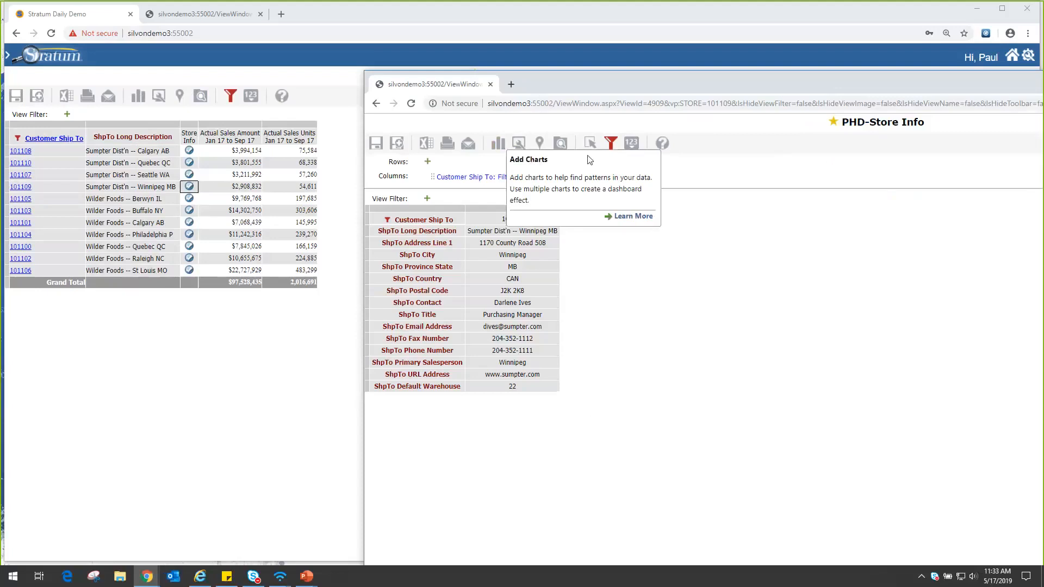
{"action": "left_click", "coordinate": [561, 143]}
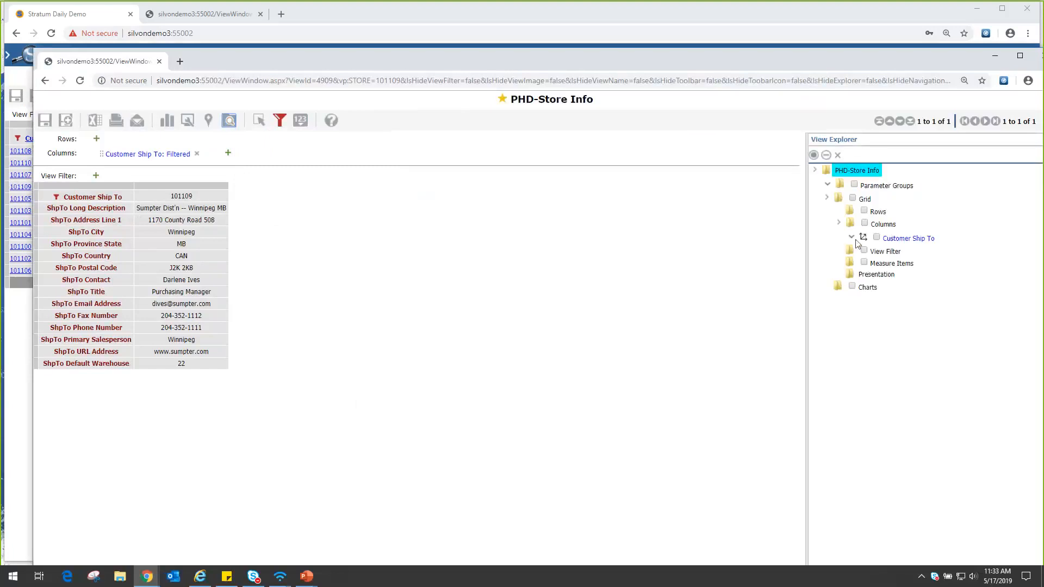
{"action": "left_click", "coordinate": [852, 237]}
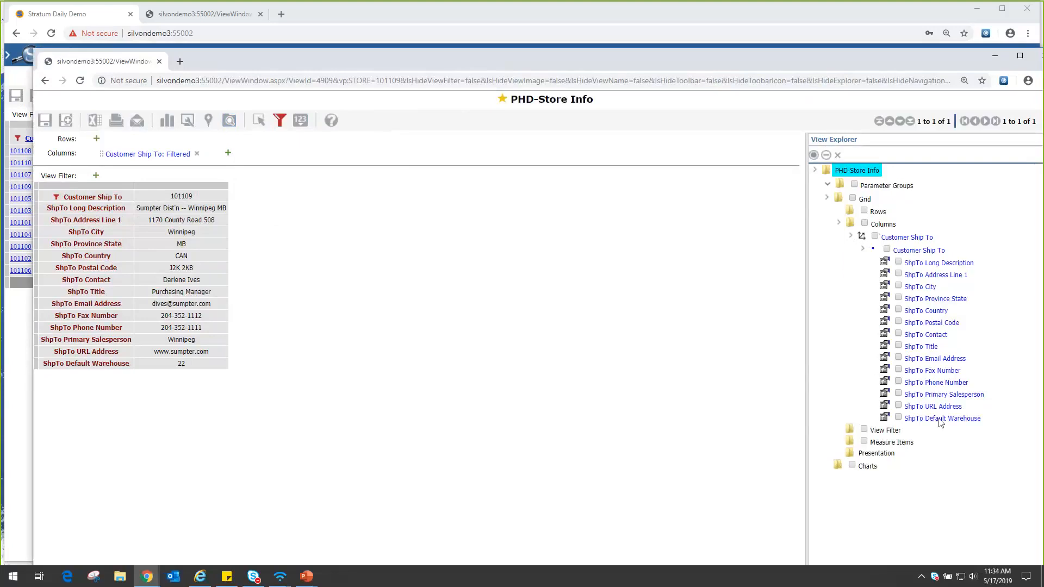
{"action": "left_click", "coordinate": [827, 187]}
{"action": "left_click", "coordinate": [840, 197]}
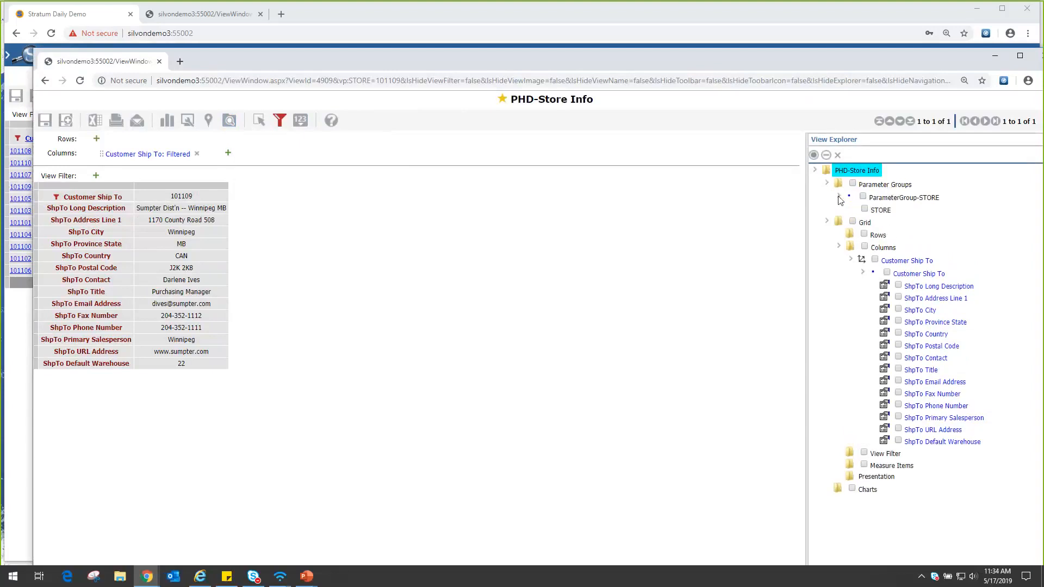
{"action": "left_click", "coordinate": [881, 212]}
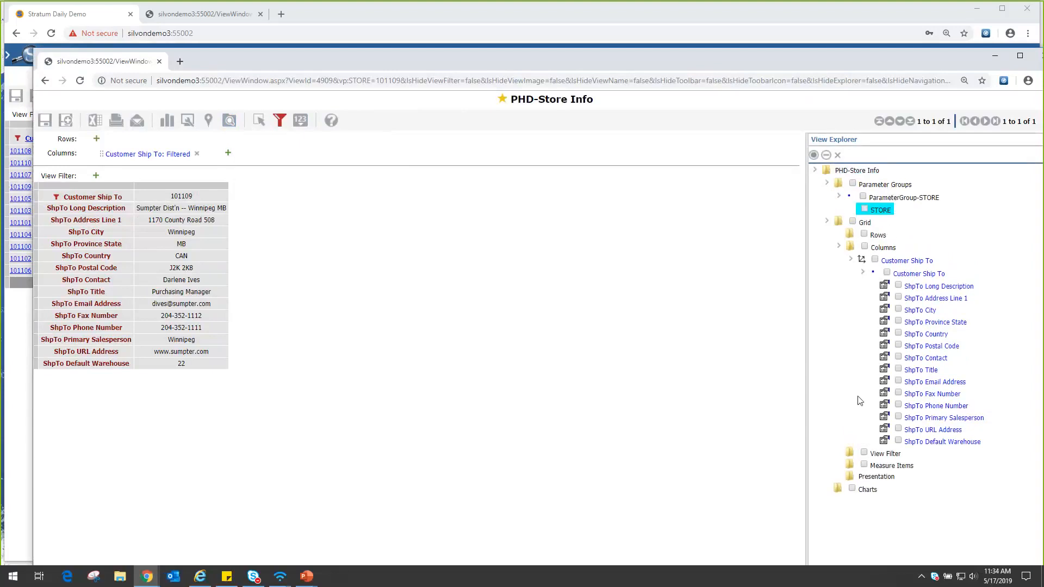